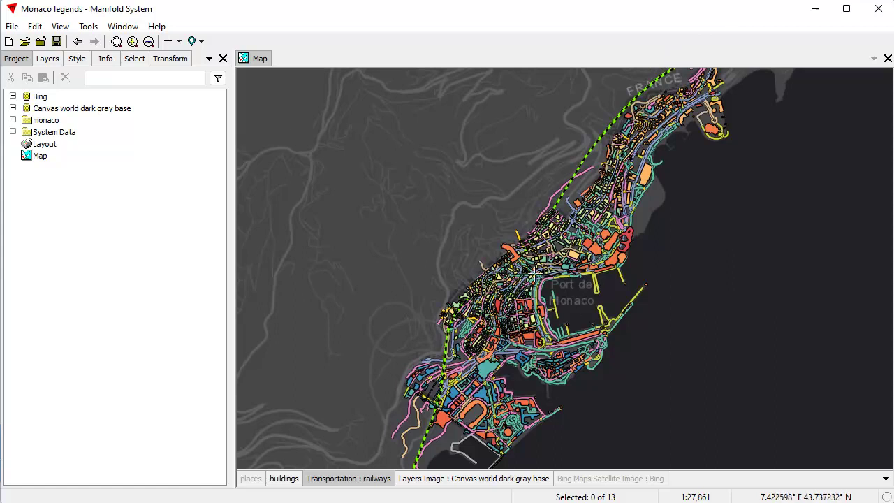
- Inspect the railways, roads and buildings layers on the map by switching their visibility off and back on
{"action": "left_click", "coordinate": [49, 60]}
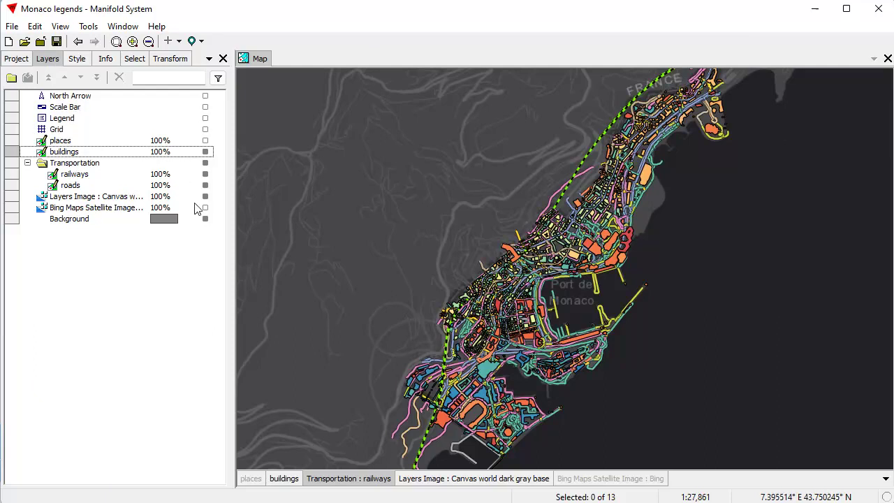
{"action": "left_click", "coordinate": [205, 175]}
{"action": "left_click", "coordinate": [205, 174]}
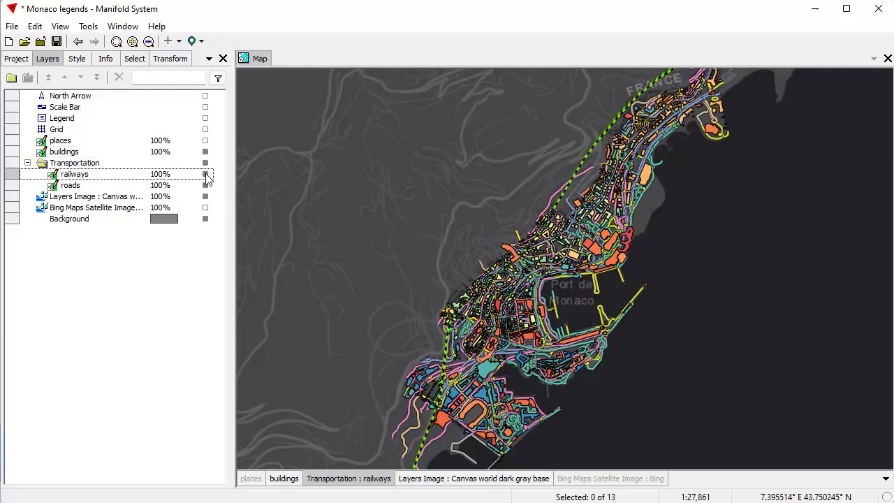
{"action": "left_click", "coordinate": [205, 185]}
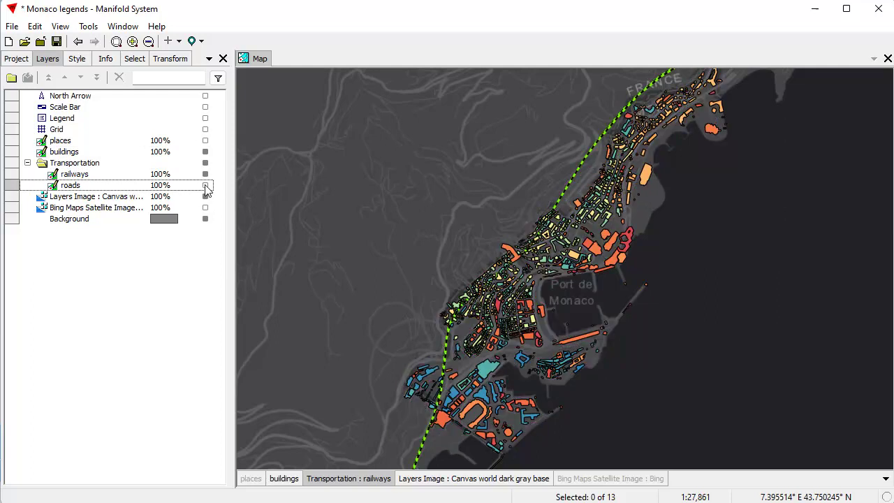
{"action": "left_click", "coordinate": [206, 186]}
{"action": "left_click", "coordinate": [205, 152]}
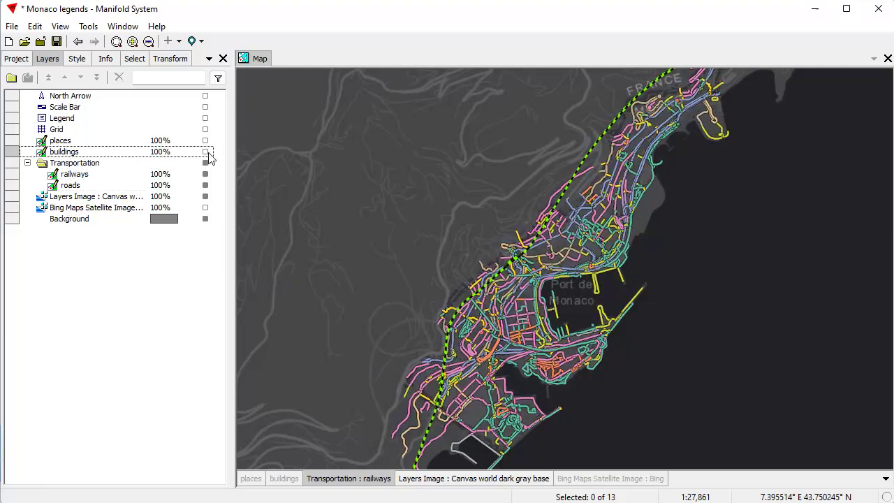
{"action": "left_click", "coordinate": [205, 152]}
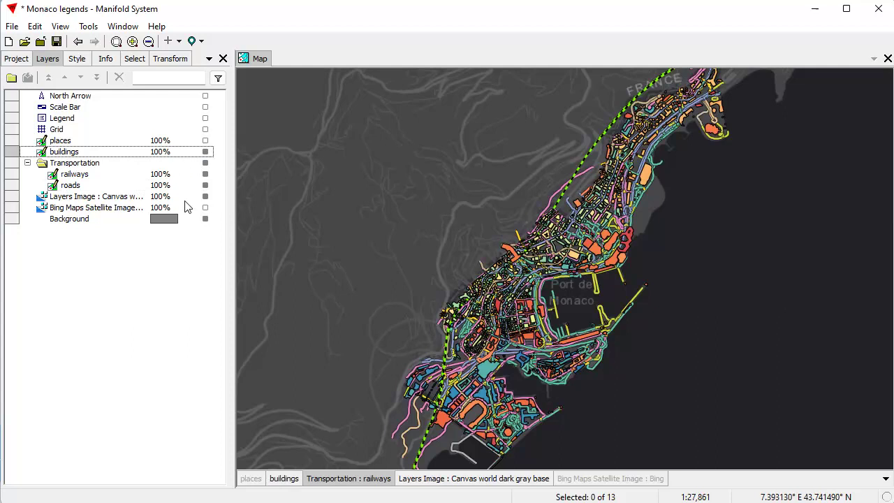
- Turn on the map's legend and show the legend mode setting for each layer in the layer list
{"action": "left_click", "coordinate": [206, 118]}
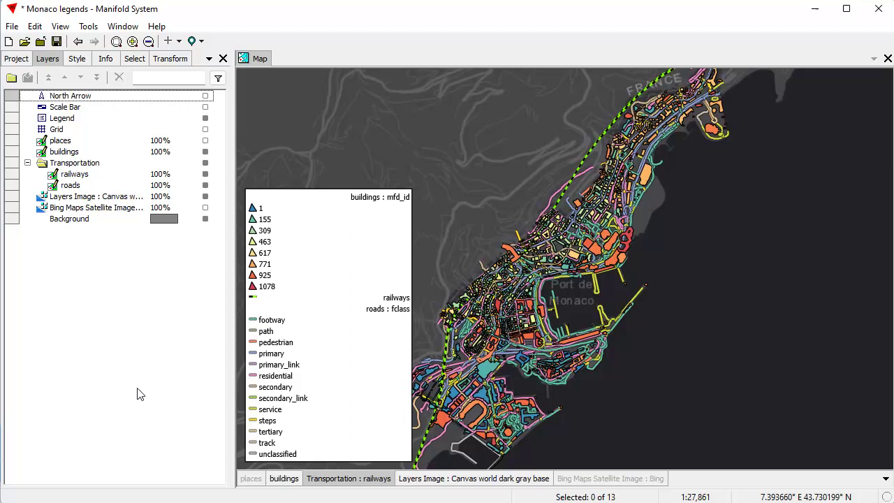
{"action": "left_click", "coordinate": [219, 79]}
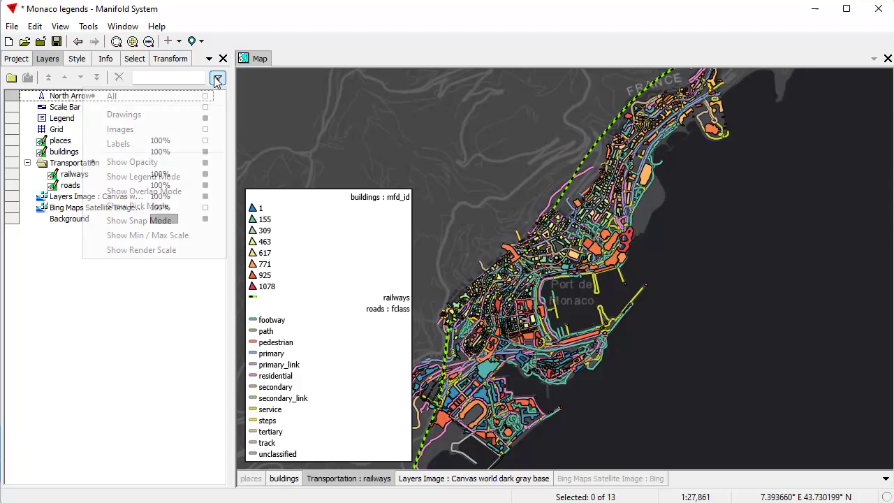
{"action": "left_click", "coordinate": [163, 178]}
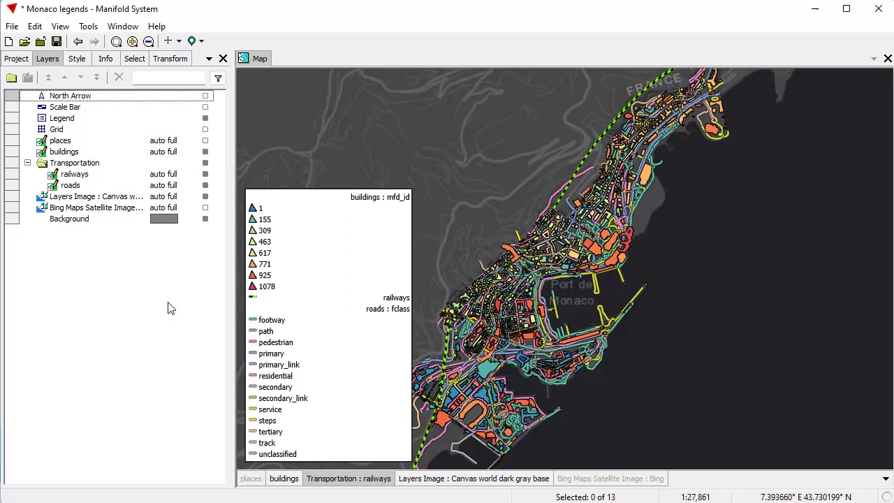
- Review the legend mode options for the buildings layer, and hide and reshow the roads layer to compare the legend
{"action": "left_click", "coordinate": [177, 155]}
{"action": "left_click", "coordinate": [166, 153]}
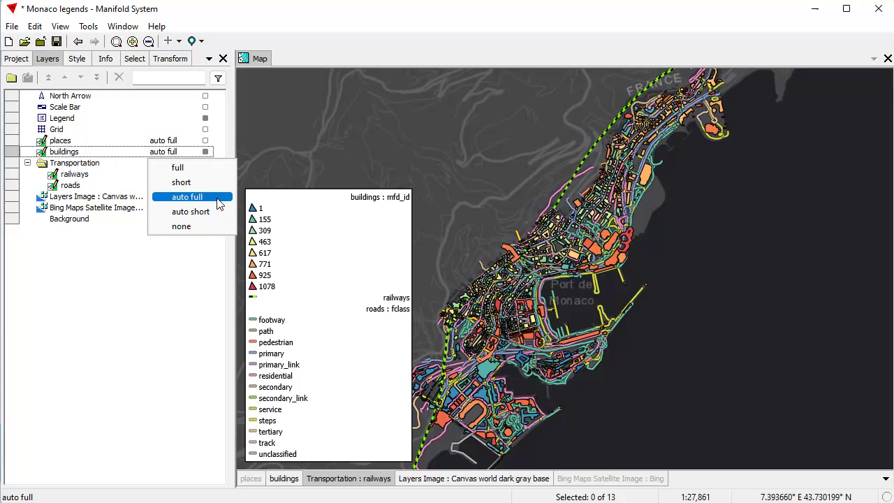
{"action": "left_click", "coordinate": [185, 287]}
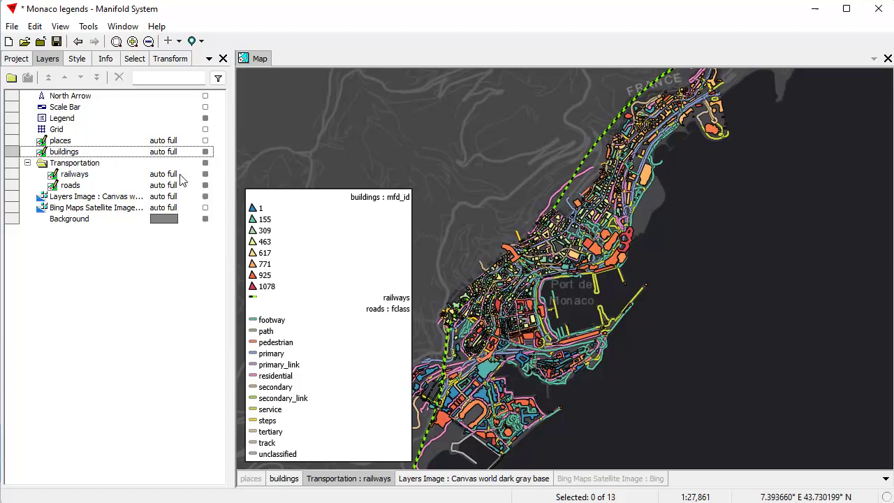
{"action": "left_click", "coordinate": [155, 175]}
{"action": "left_click", "coordinate": [165, 186]}
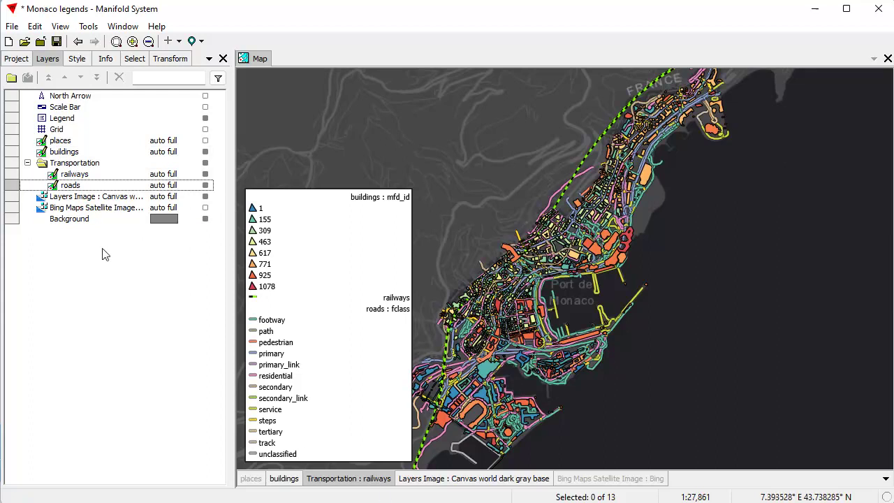
{"action": "left_click", "coordinate": [206, 185]}
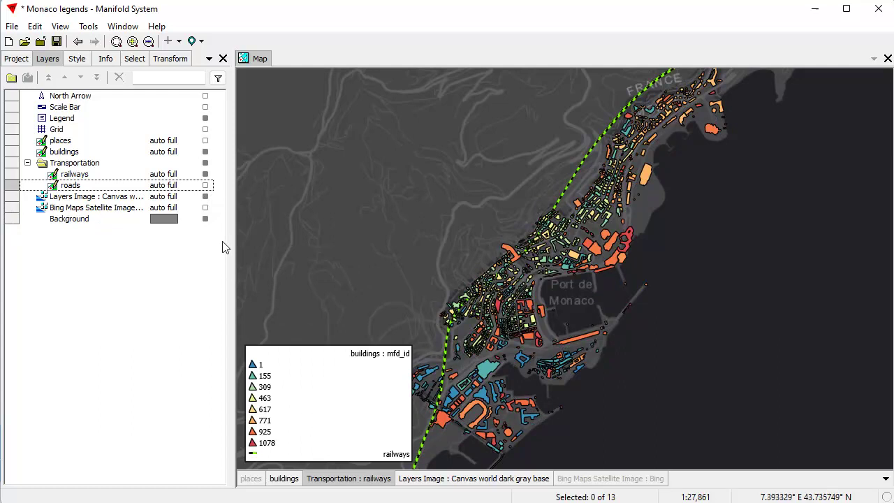
{"action": "left_click", "coordinate": [206, 185]}
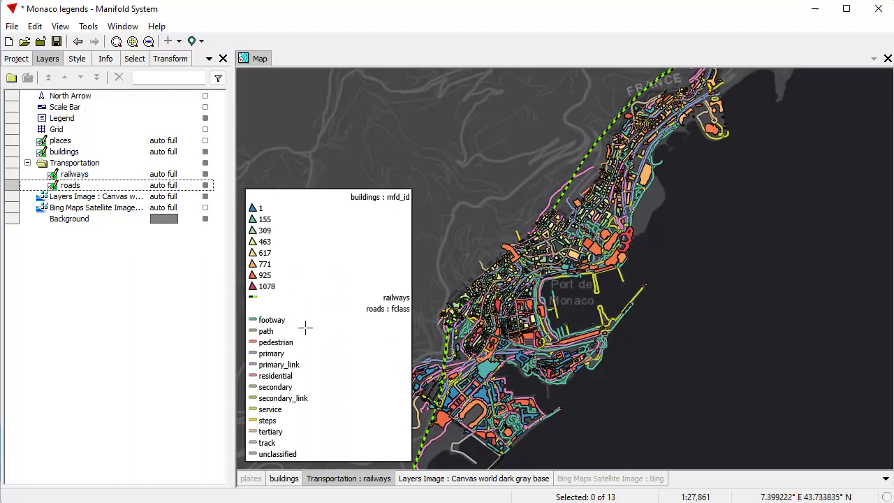
- Set the legend mode of the roads and buildings layers to auto short
{"action": "left_click", "coordinate": [174, 186]}
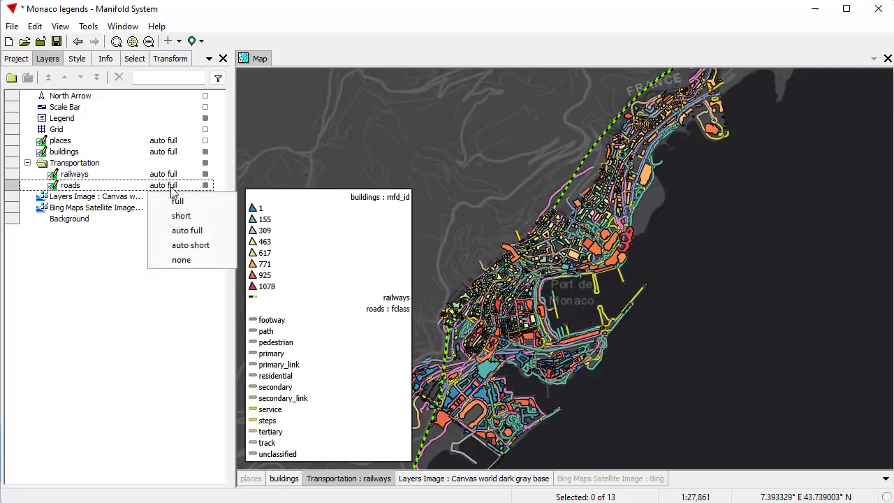
{"action": "left_click", "coordinate": [197, 246]}
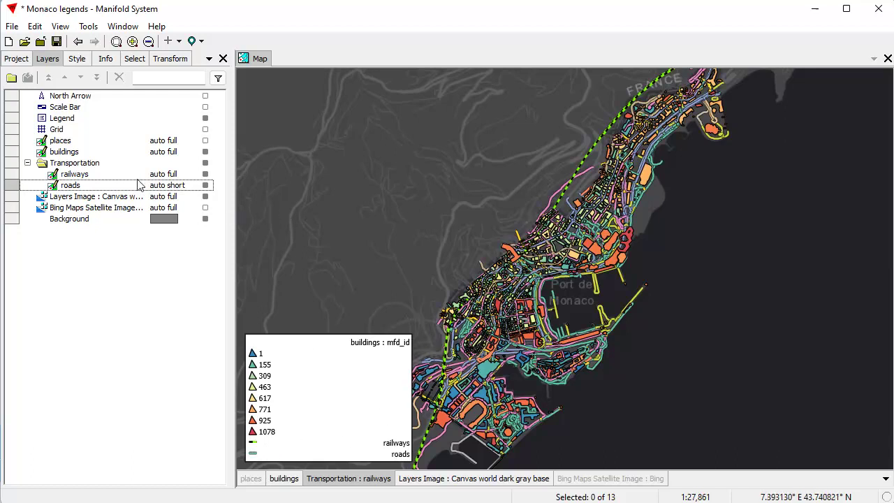
{"action": "left_click", "coordinate": [166, 153]}
{"action": "left_click", "coordinate": [167, 155]}
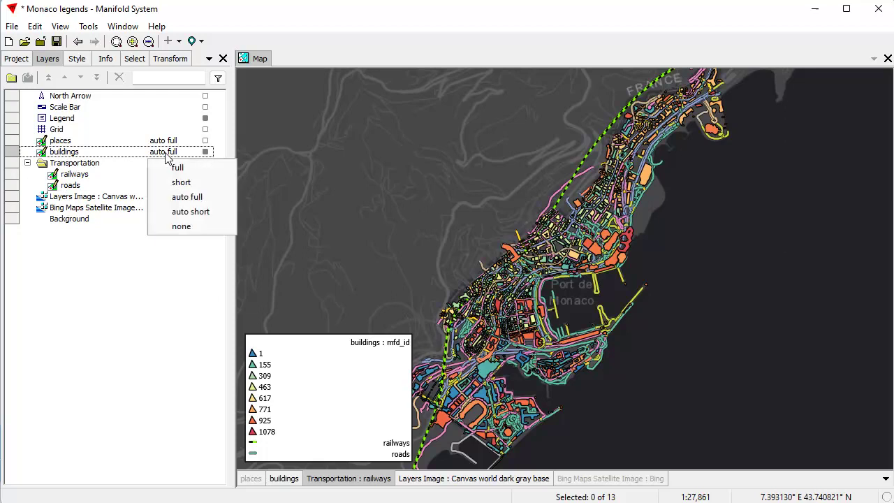
{"action": "left_click", "coordinate": [193, 212]}
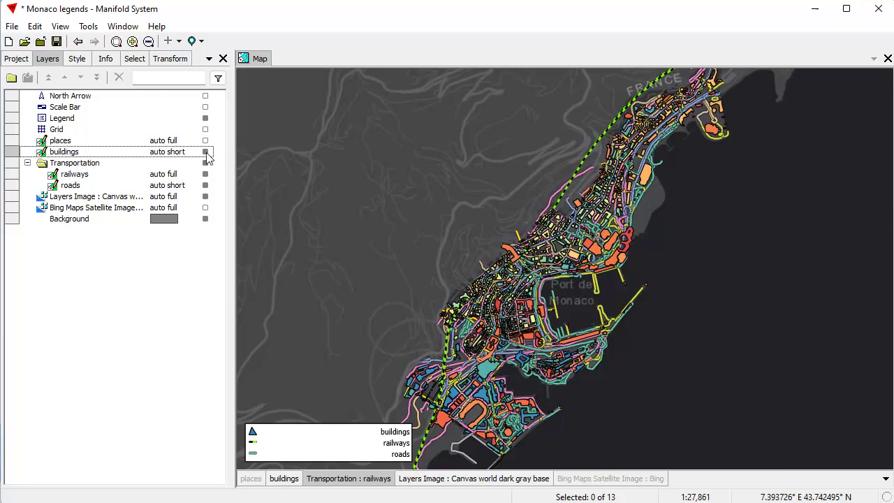
- Hide and reshow the buildings layer to check how its auto short legend entry responds
{"action": "left_click", "coordinate": [205, 151]}
{"action": "left_click", "coordinate": [205, 152]}
{"action": "left_click", "coordinate": [205, 152]}
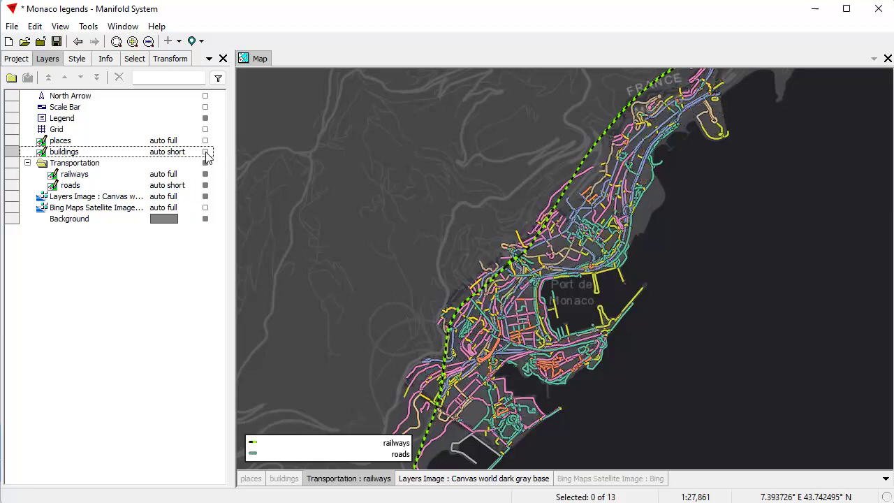
{"action": "left_click", "coordinate": [206, 151]}
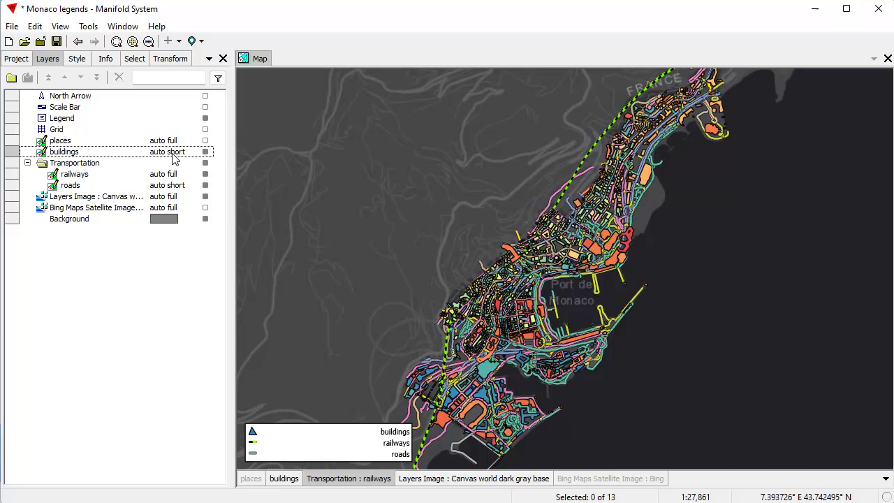
- Set the buildings layer's legend mode to short, and hide and reshow the layer to test it
{"action": "left_click", "coordinate": [174, 156]}
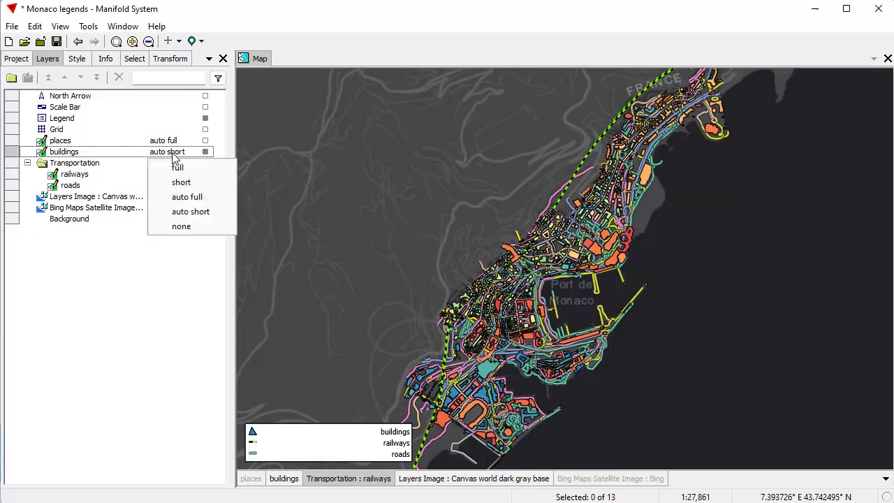
{"action": "left_click", "coordinate": [186, 184]}
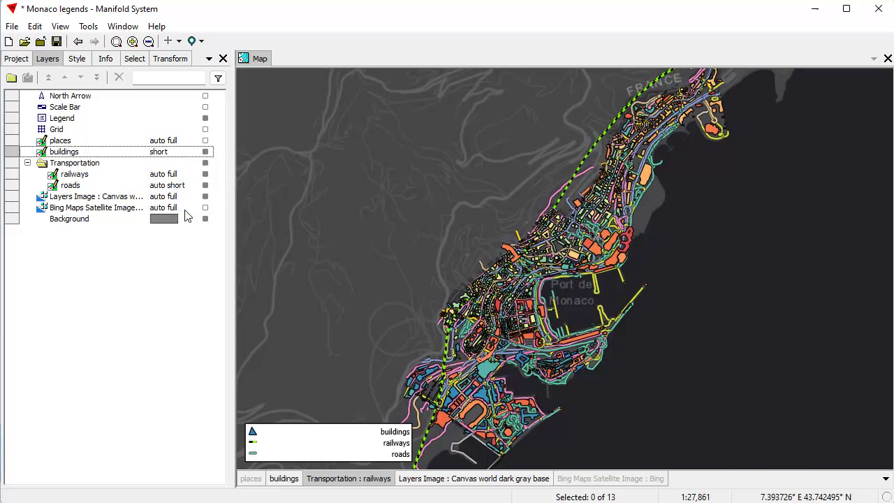
{"action": "left_click", "coordinate": [205, 152]}
{"action": "left_click", "coordinate": [205, 152]}
- Set the buildings layer's legend mode to full and turn the buildings layer off
{"action": "left_click", "coordinate": [160, 152]}
{"action": "left_click", "coordinate": [177, 168]}
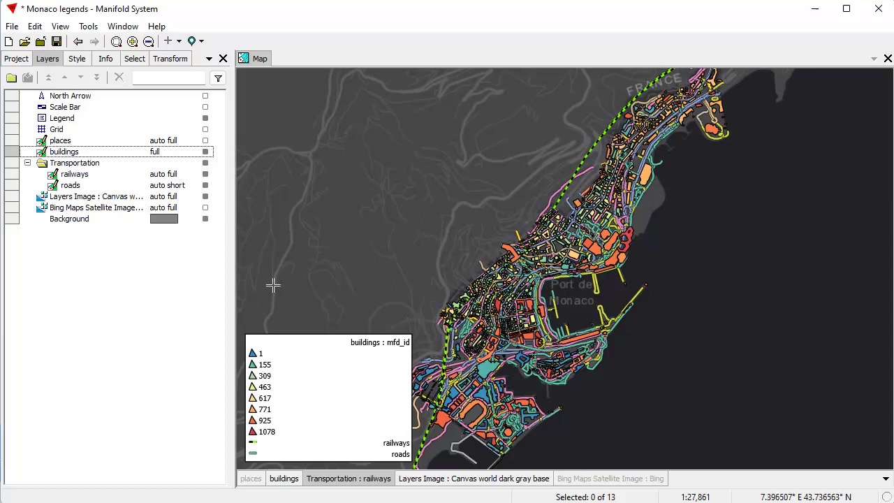
{"action": "left_click", "coordinate": [286, 481]}
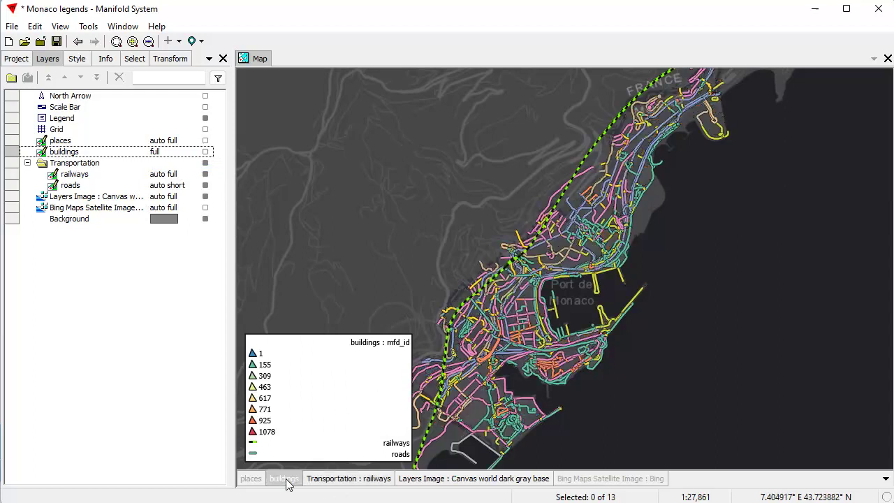
{"action": "left_click", "coordinate": [287, 480]}
{"action": "left_click", "coordinate": [286, 480]}
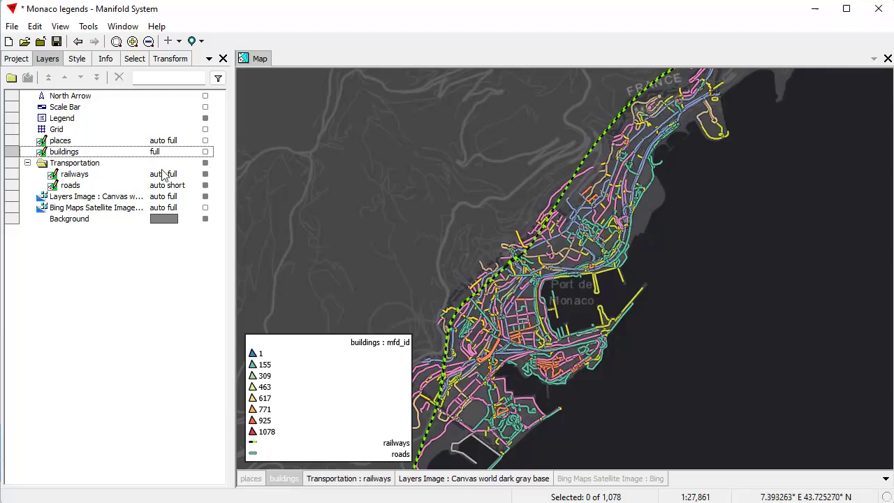
- Turn the buildings layer back on and set its legend mode to auto full
{"action": "left_click", "coordinate": [206, 152]}
{"action": "left_click", "coordinate": [161, 153]}
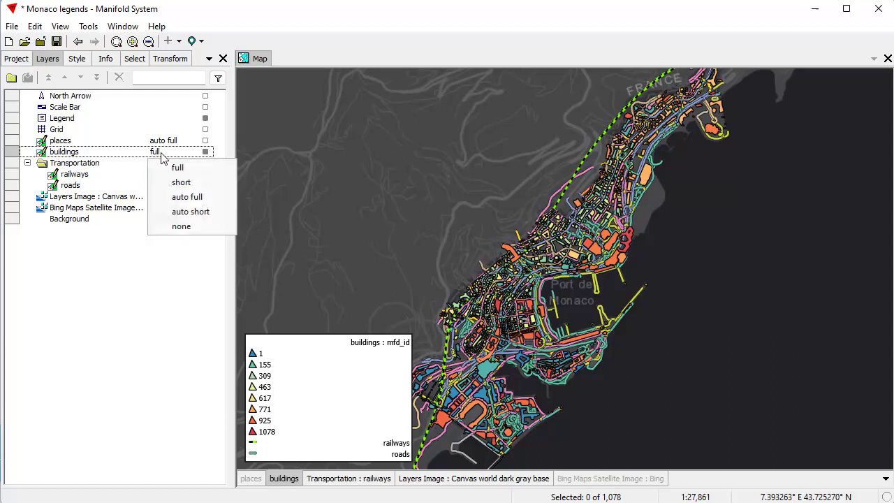
{"action": "left_click", "coordinate": [200, 199]}
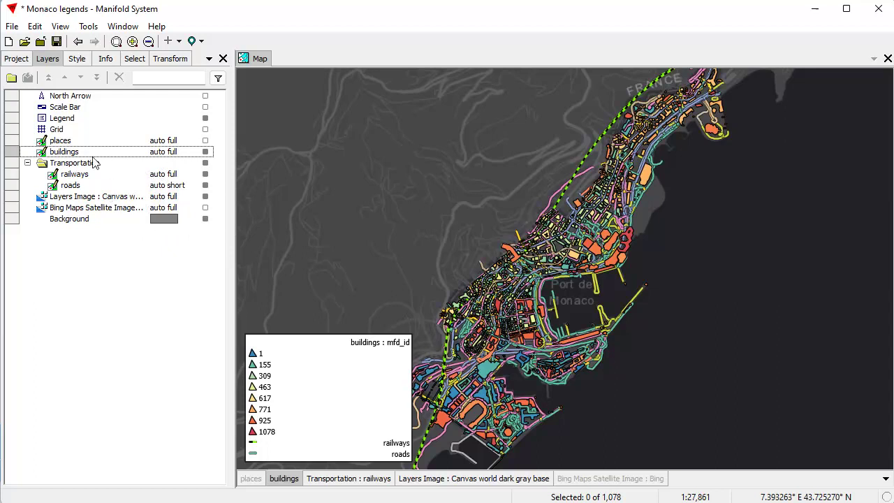
- Show and hide the places layer to check its legend entry, and set its legend mode to none
{"action": "left_click", "coordinate": [251, 479]}
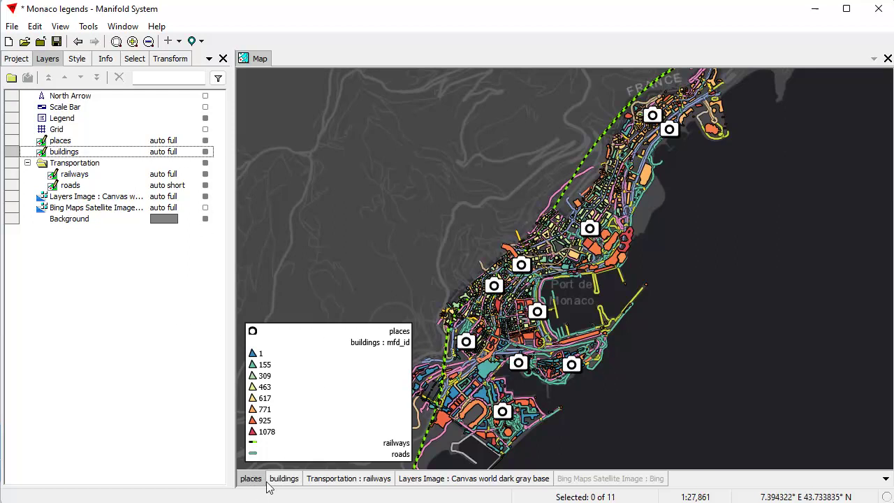
{"action": "left_click", "coordinate": [256, 480]}
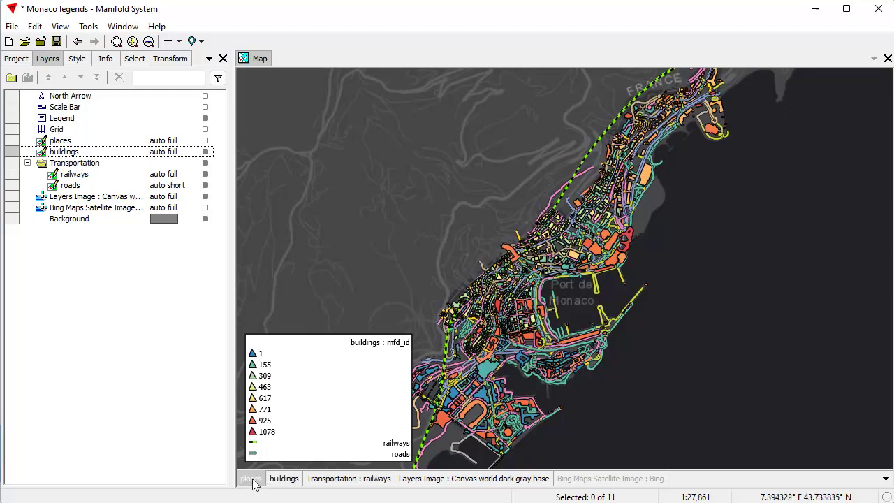
{"action": "left_click", "coordinate": [162, 142]}
{"action": "left_click", "coordinate": [184, 214]}
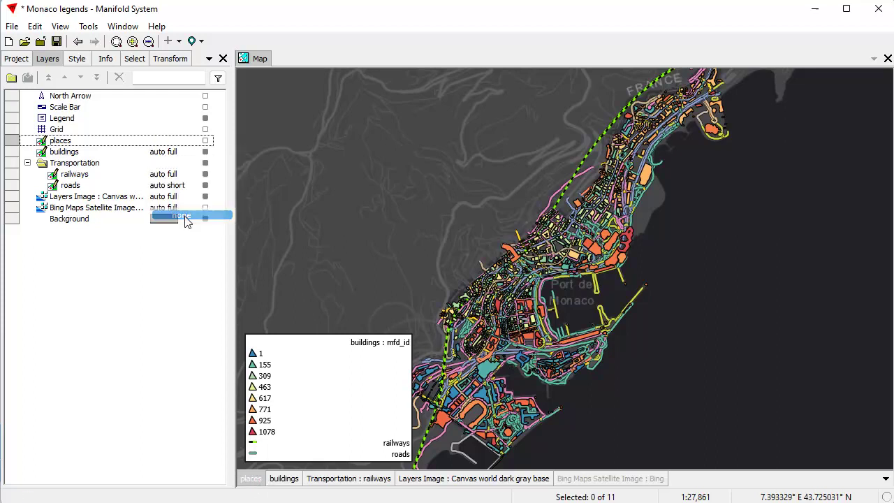
- Set the legend mode of the places and roads layers back to auto full
{"action": "left_click", "coordinate": [171, 143]}
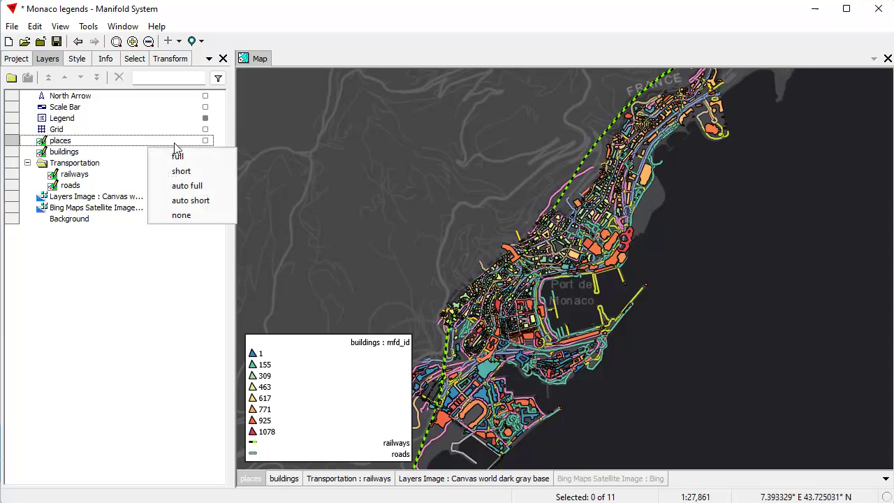
{"action": "left_click", "coordinate": [194, 187]}
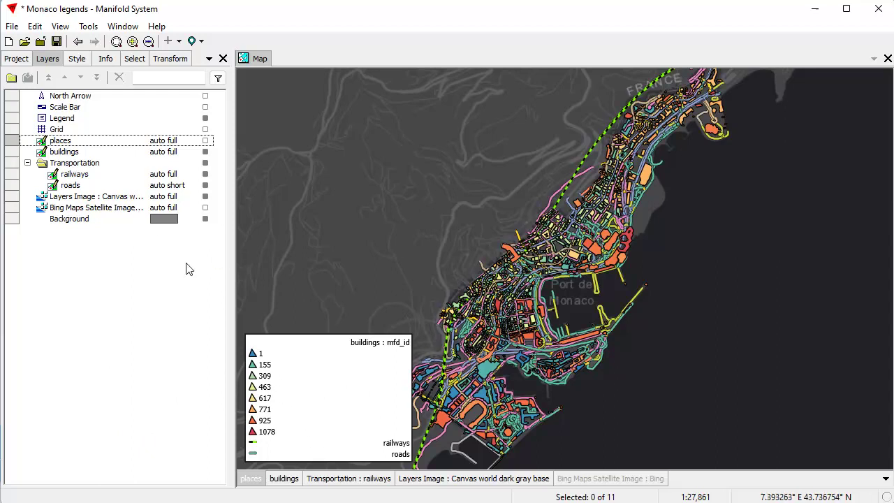
{"action": "left_click", "coordinate": [177, 186]}
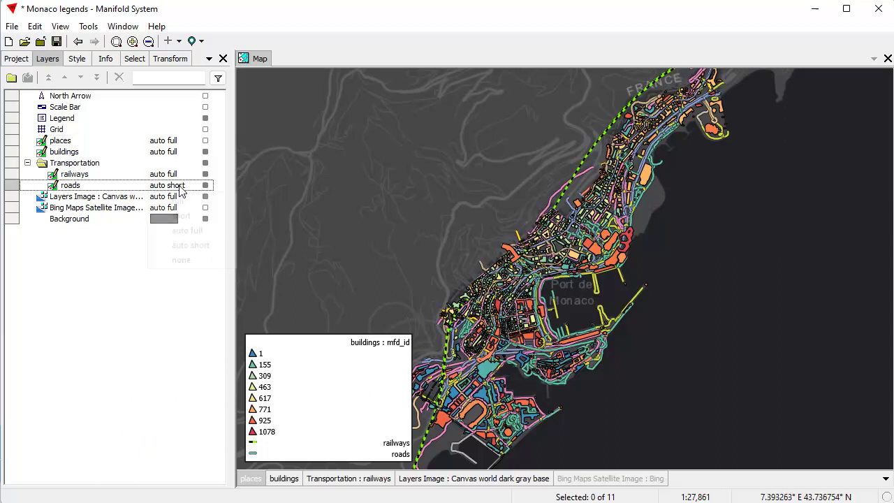
{"action": "left_click", "coordinate": [192, 234]}
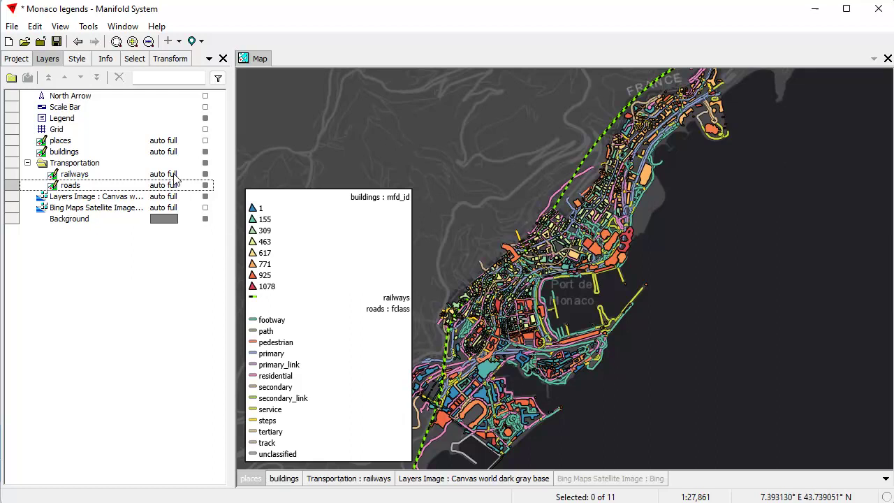
- Open the legend's settings, move the dialog clear of the legend, and apply a vertical position of top
{"action": "double_click", "coordinate": [75, 124]}
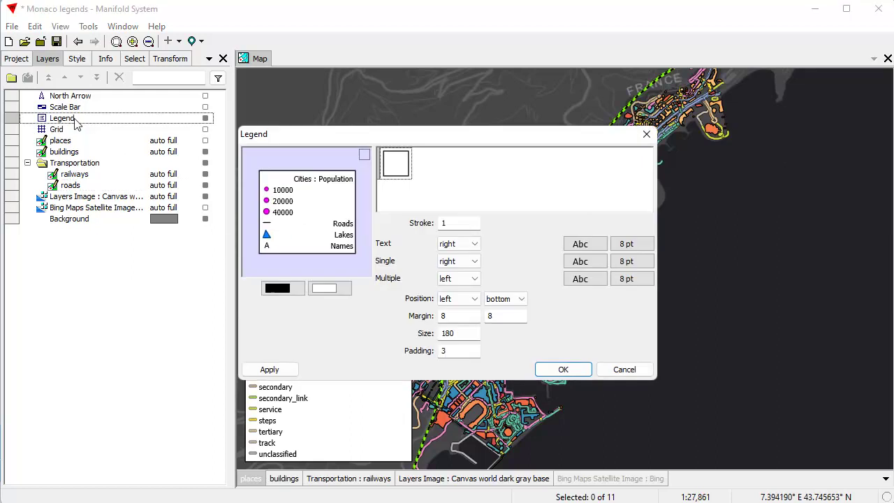
{"action": "left_click_drag", "start_coordinate": [381, 138], "coordinate": [606, 99]}
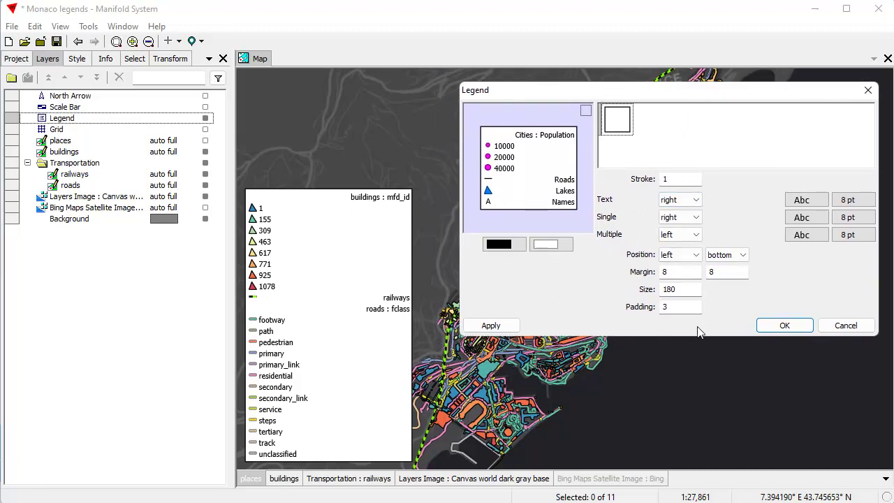
{"action": "left_click", "coordinate": [742, 255]}
{"action": "left_click", "coordinate": [732, 286]}
{"action": "left_click", "coordinate": [498, 327]}
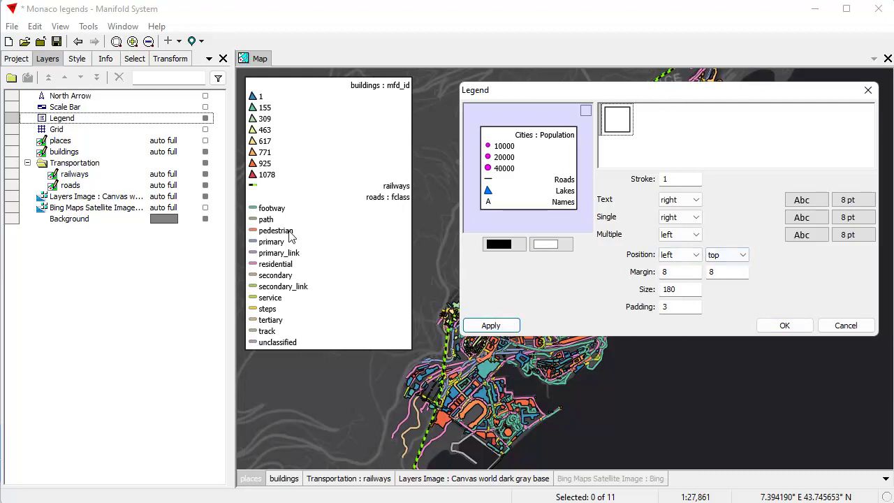
- Set the legend's vertical position to center and apply it to the map
{"action": "left_click", "coordinate": [737, 260]}
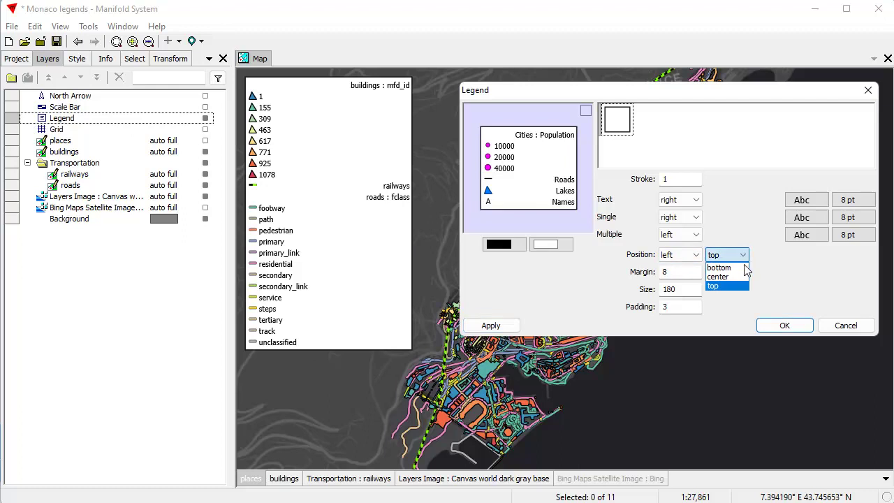
{"action": "left_click", "coordinate": [740, 277]}
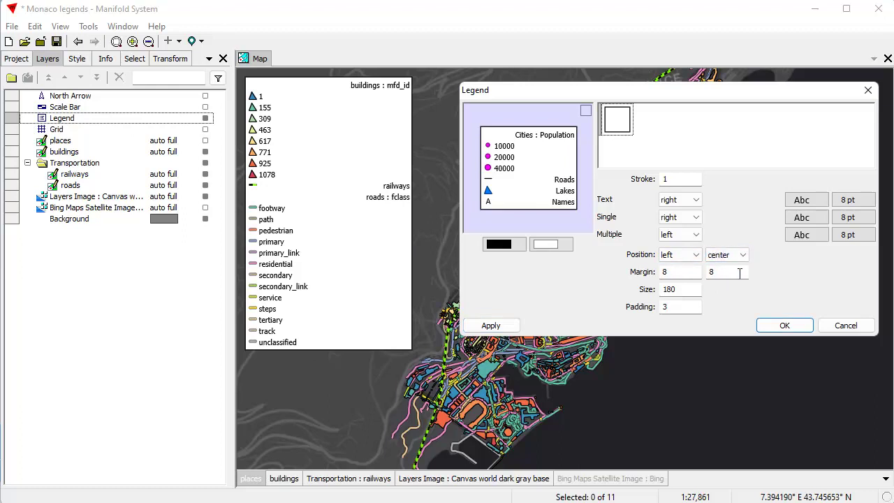
{"action": "left_click", "coordinate": [491, 326]}
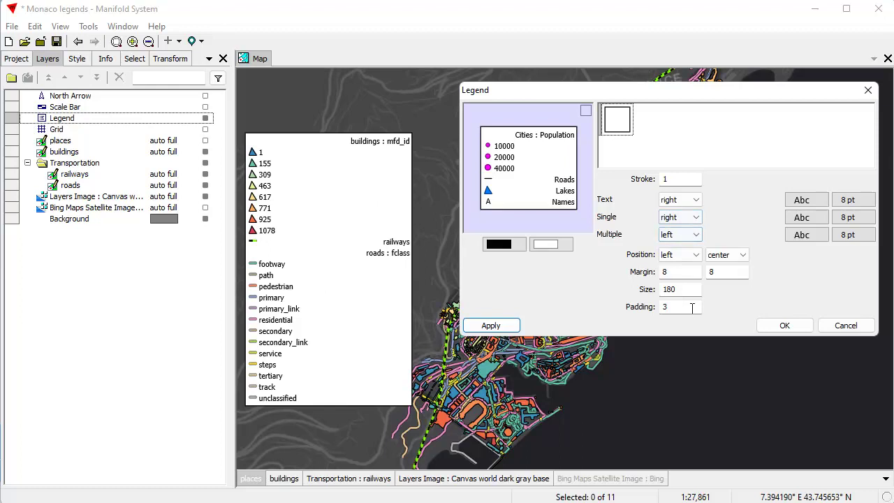
- Narrow the legend by applying a size of 120 and reducing it further to 100
{"action": "left_click_drag", "start_coordinate": [684, 290], "coordinate": [663, 290]}
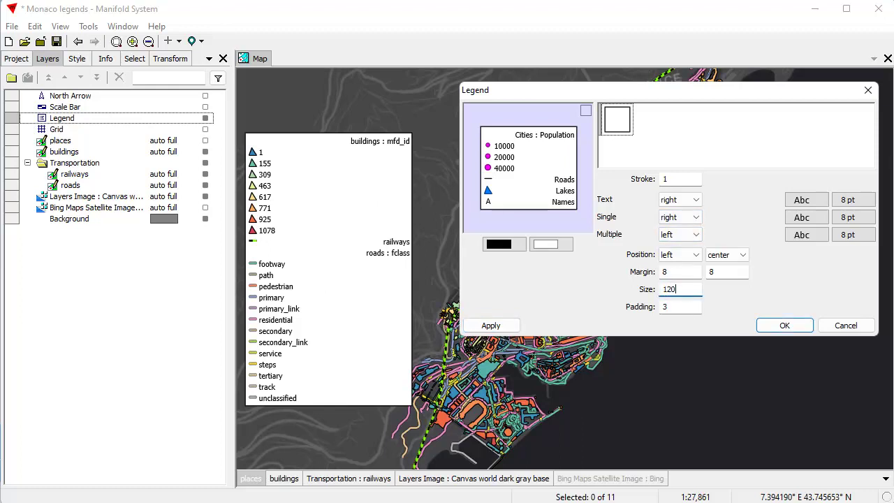
{"action": "left_click", "coordinate": [482, 326]}
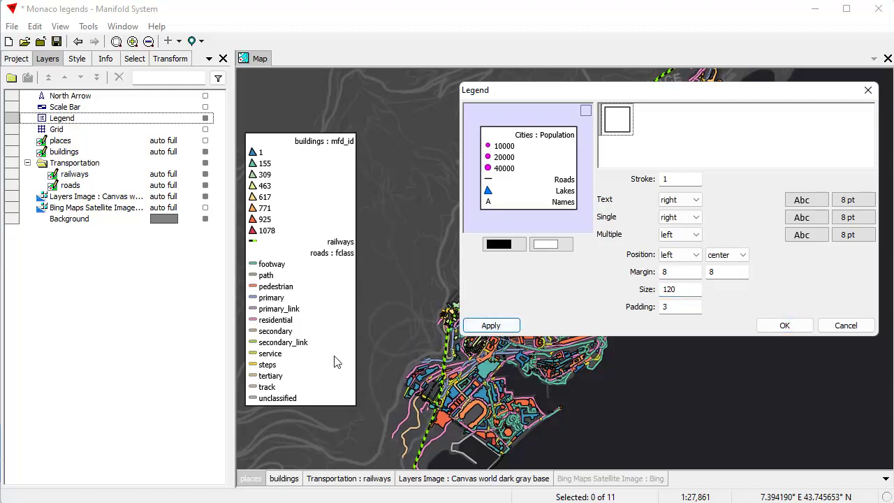
{"action": "left_click_drag", "start_coordinate": [690, 291], "coordinate": [666, 294]}
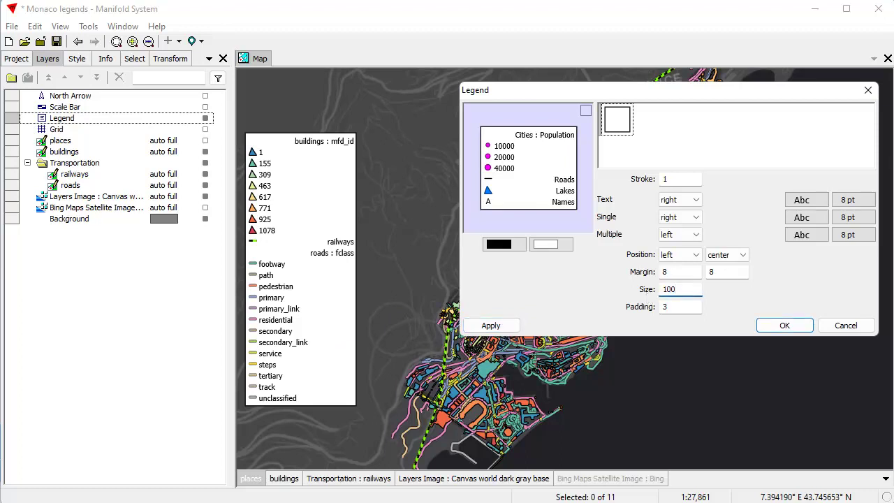
{"action": "left_click", "coordinate": [498, 329]}
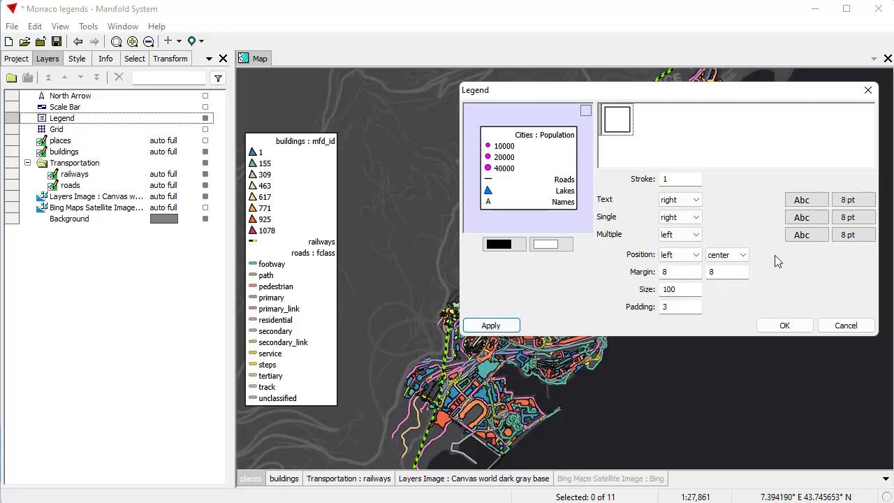
- Try a bright green foreground color for the legend's text and border
{"action": "left_click", "coordinate": [501, 246]}
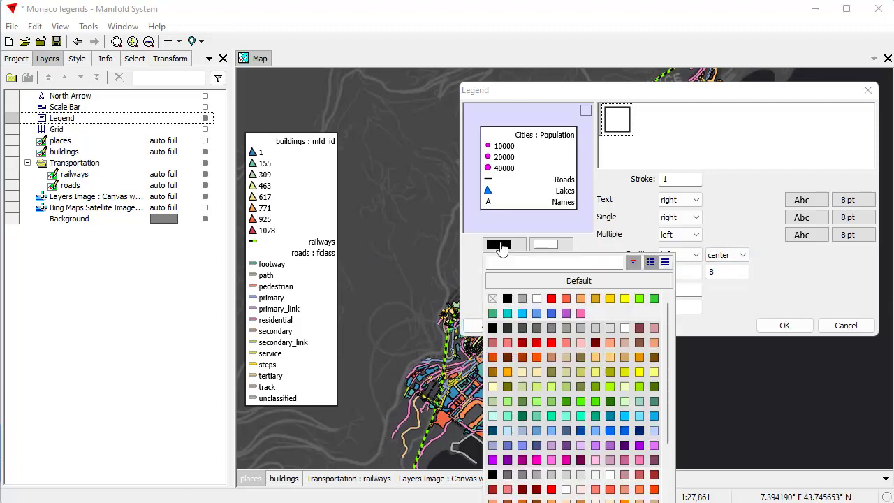
{"action": "left_click", "coordinate": [646, 300]}
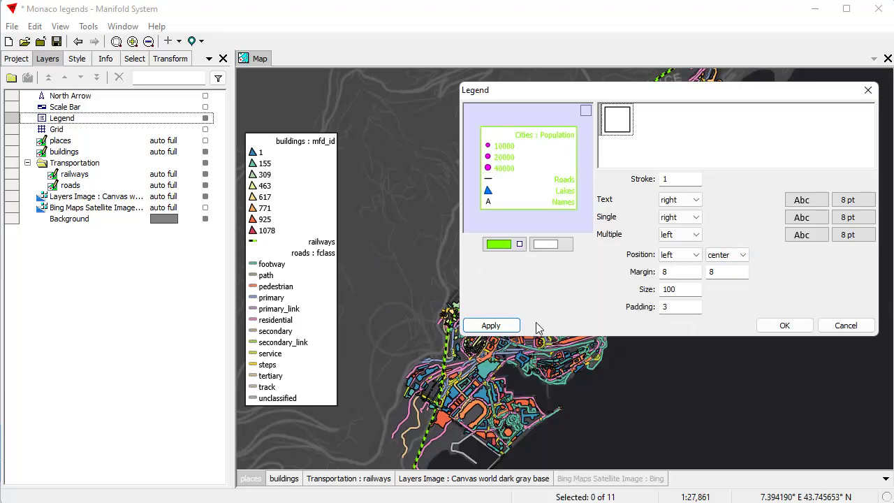
{"action": "left_click", "coordinate": [507, 326]}
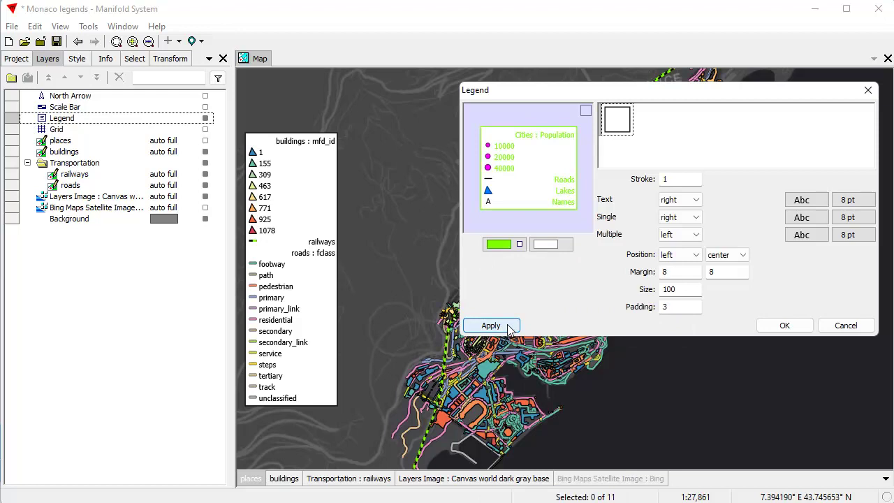
- Set the legend's foreground color to white and its background color to dark gray, and apply both
{"action": "left_click", "coordinate": [499, 244]}
{"action": "left_click", "coordinate": [541, 303]}
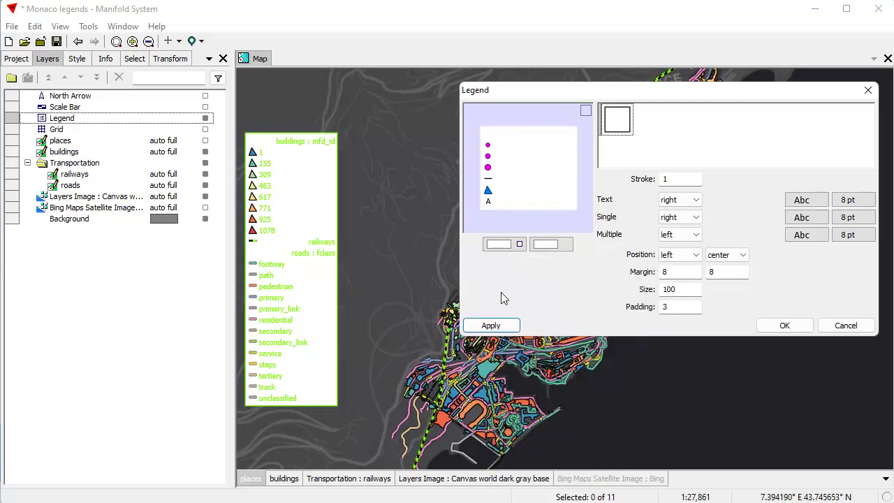
{"action": "left_click", "coordinate": [552, 246]}
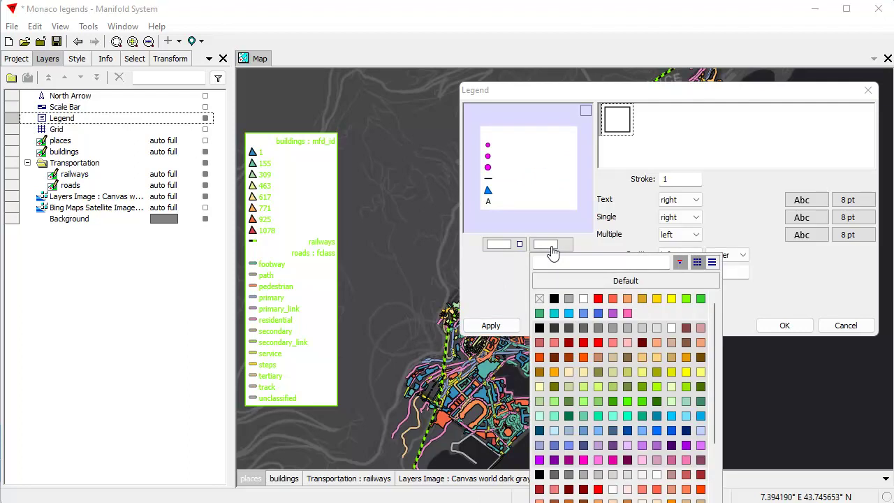
{"action": "left_click", "coordinate": [583, 327]}
{"action": "left_click", "coordinate": [506, 327]}
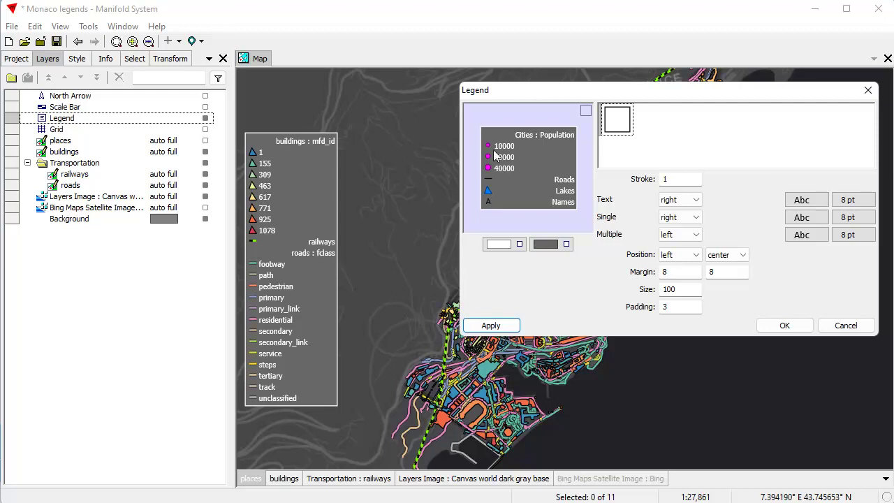
- Try center alignment for the legend's Text headings
{"action": "left_click", "coordinate": [695, 201]}
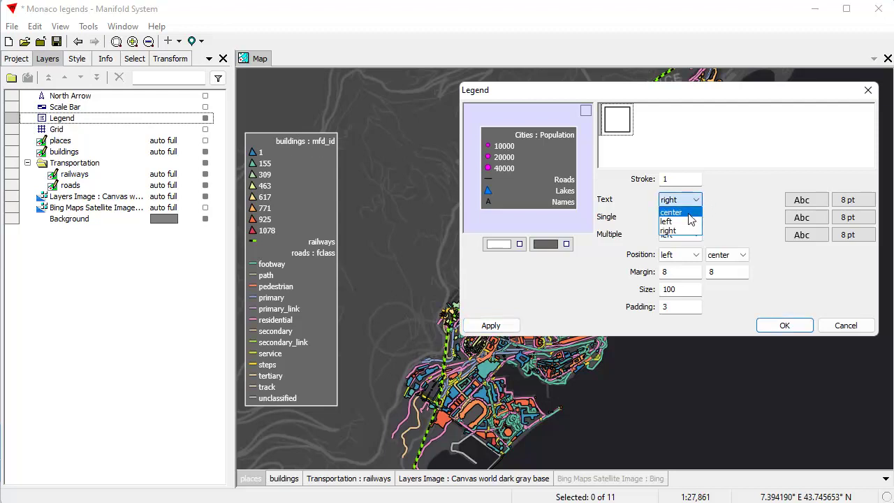
{"action": "left_click", "coordinate": [689, 213]}
{"action": "left_click", "coordinate": [492, 326]}
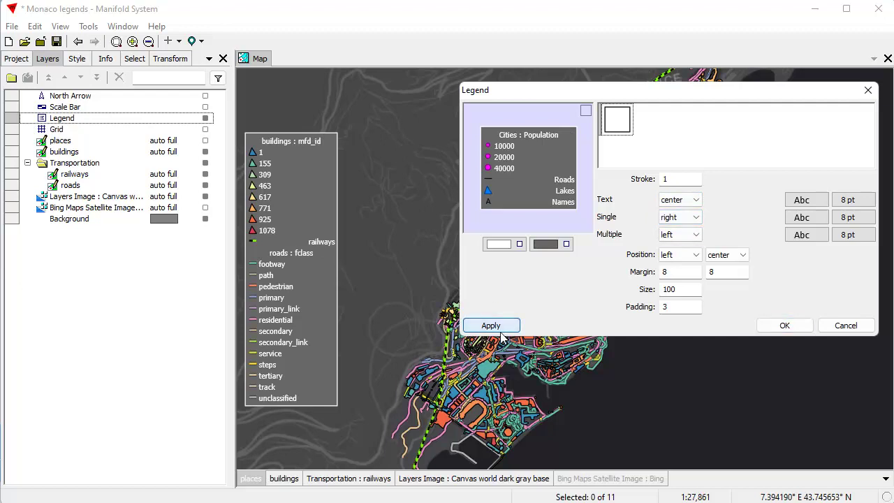
- Set the alignment of the legend's Text headings to left and apply it
{"action": "left_click", "coordinate": [695, 203]}
{"action": "left_click", "coordinate": [682, 221]}
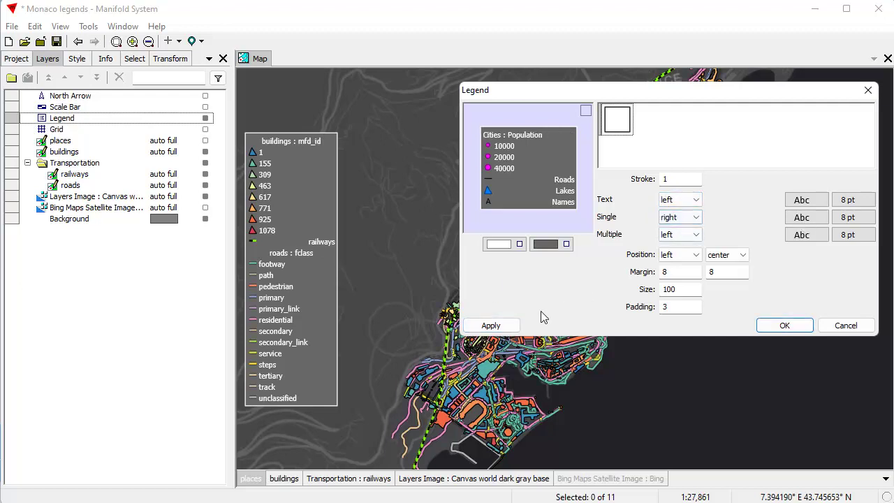
{"action": "left_click", "coordinate": [491, 325]}
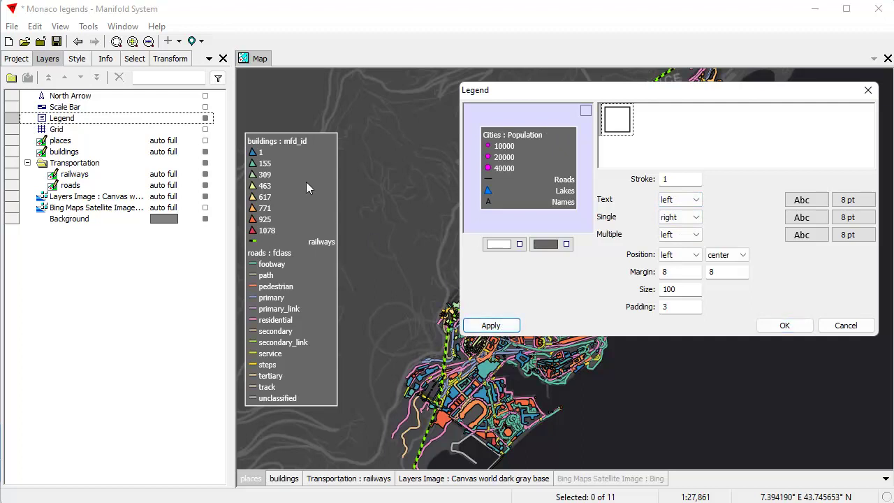
- Set the font of the legend's Text headings to Segoe UI Bold and apply it
{"action": "left_click", "coordinate": [807, 201]}
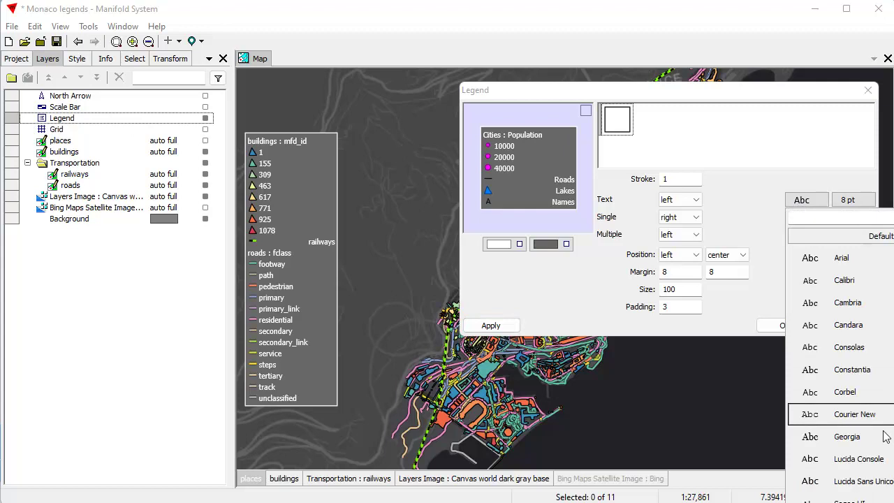
{"action": "left_click", "coordinate": [858, 497]}
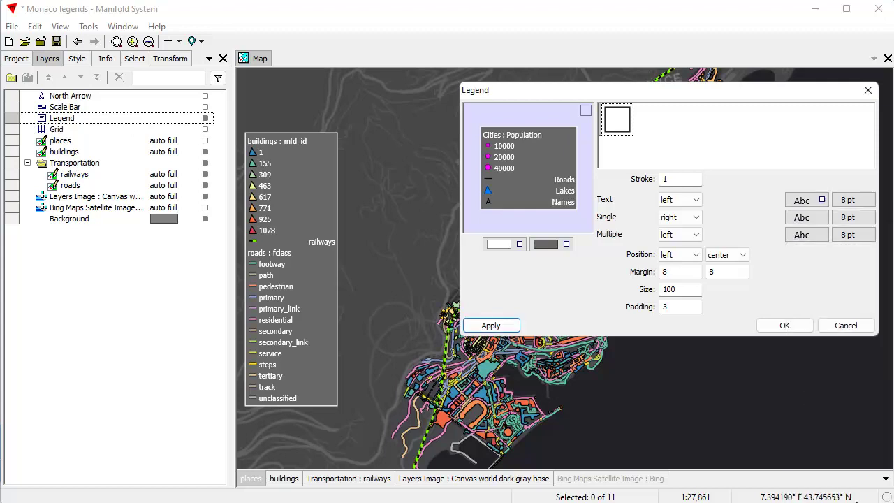
{"action": "left_click", "coordinate": [800, 201]}
{"action": "left_click", "coordinate": [787, 240]}
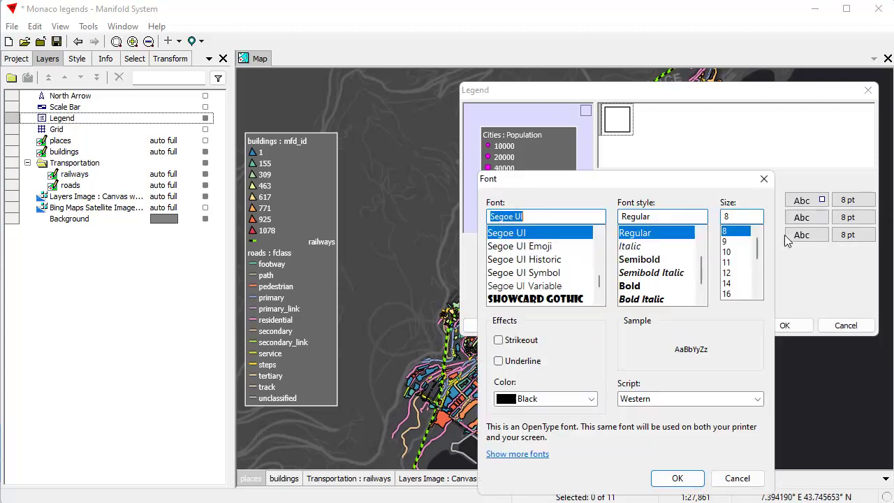
{"action": "left_click", "coordinate": [633, 290]}
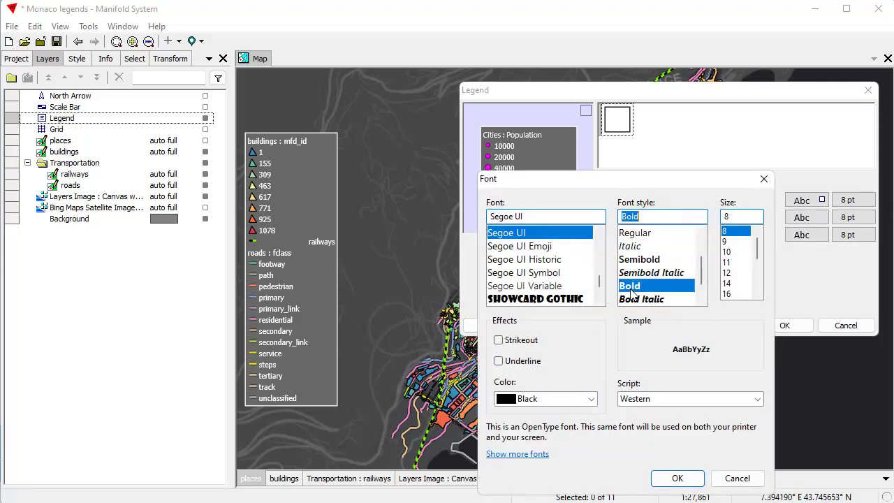
{"action": "left_click", "coordinate": [677, 479]}
{"action": "left_click", "coordinate": [497, 325]}
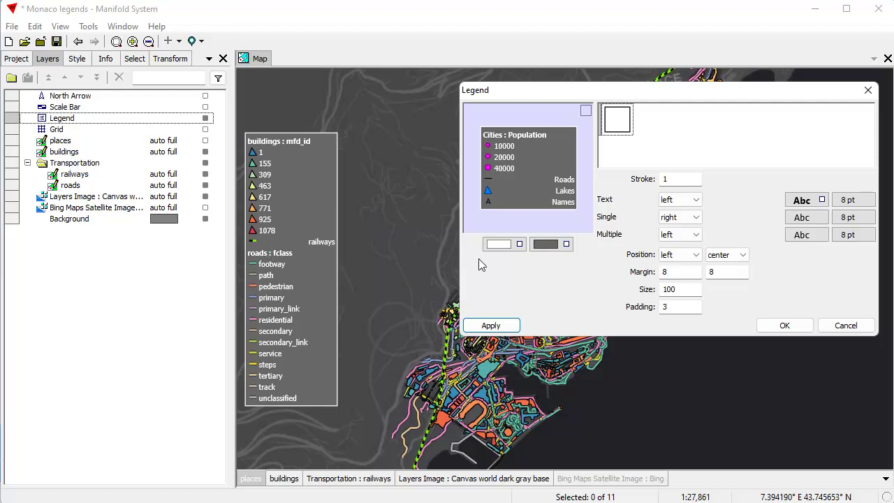
- Keep the vertical margin at 8, set the alignment of the legend's Multiple entries to right, and apply it
{"action": "left_click", "coordinate": [710, 269]}
{"action": "type", "text": "8"}
{"action": "left_click", "coordinate": [697, 235]}
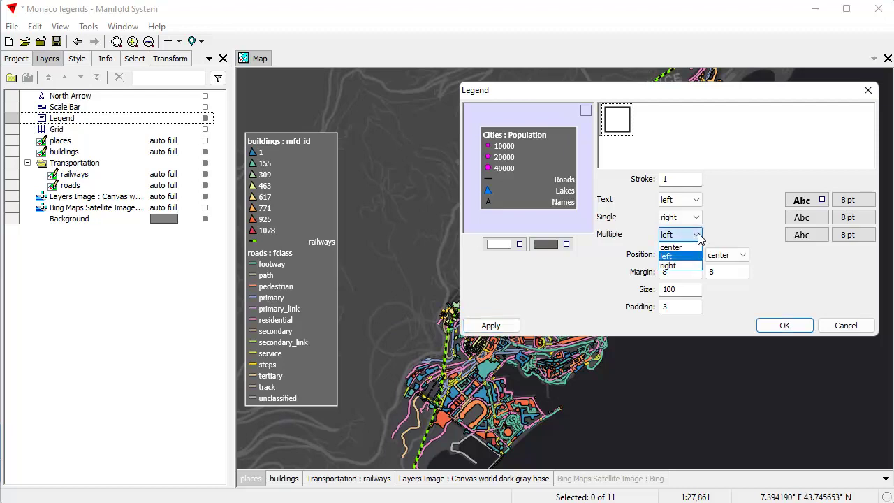
{"action": "left_click", "coordinate": [681, 266]}
{"action": "left_click", "coordinate": [504, 326]}
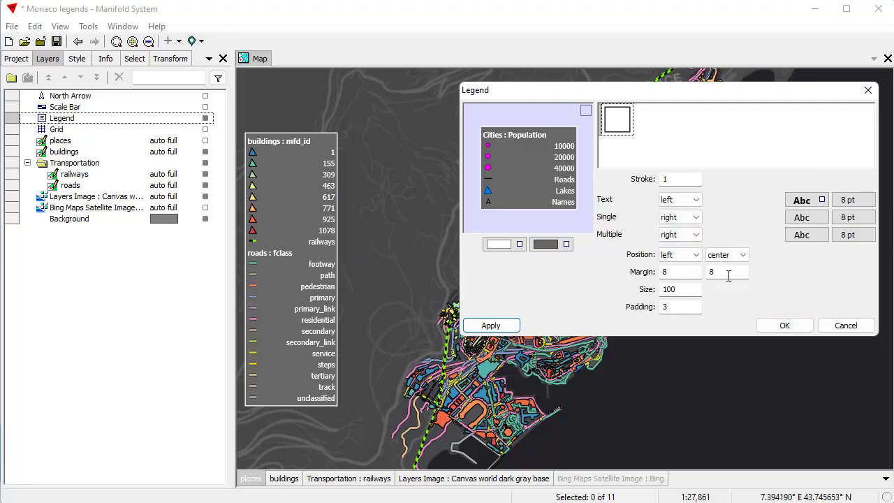
- Set the font of the legend's Multiple entries to Segoe UI Light and apply it
{"action": "left_click", "coordinate": [696, 255]}
{"action": "left_click", "coordinate": [807, 236]}
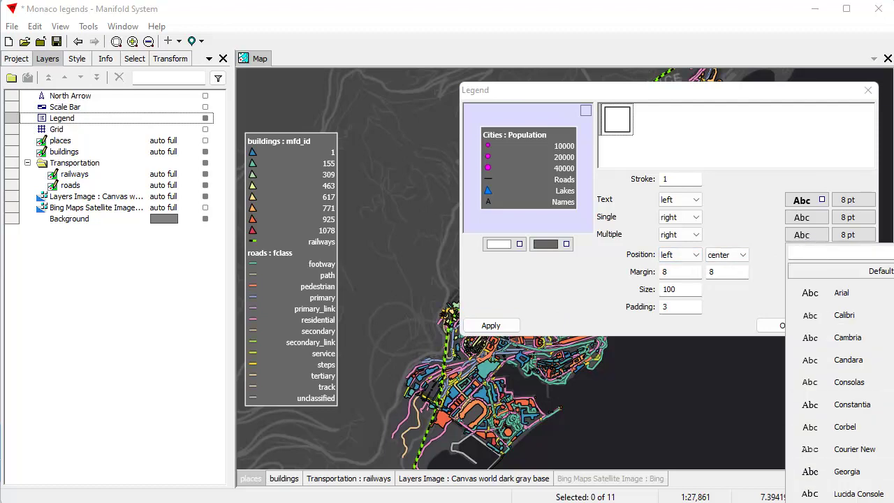
{"action": "left_click", "coordinate": [819, 398]}
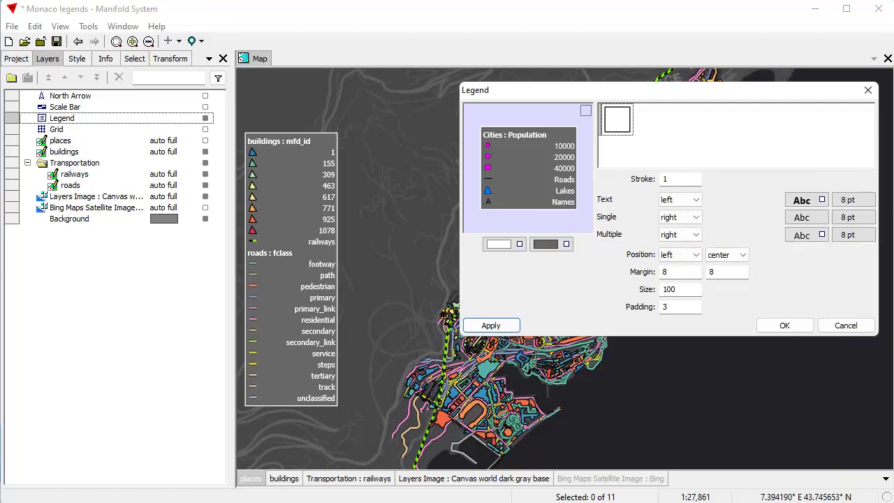
{"action": "left_click", "coordinate": [801, 236]}
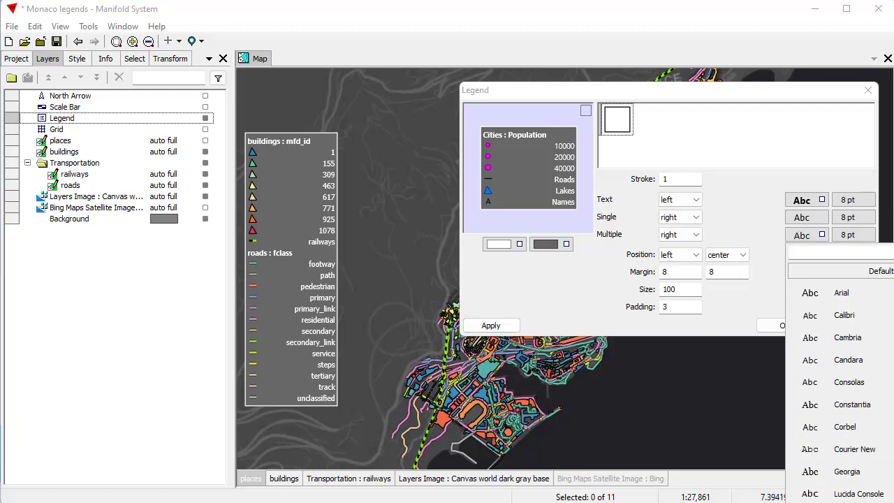
{"action": "left_click", "coordinate": [794, 271]}
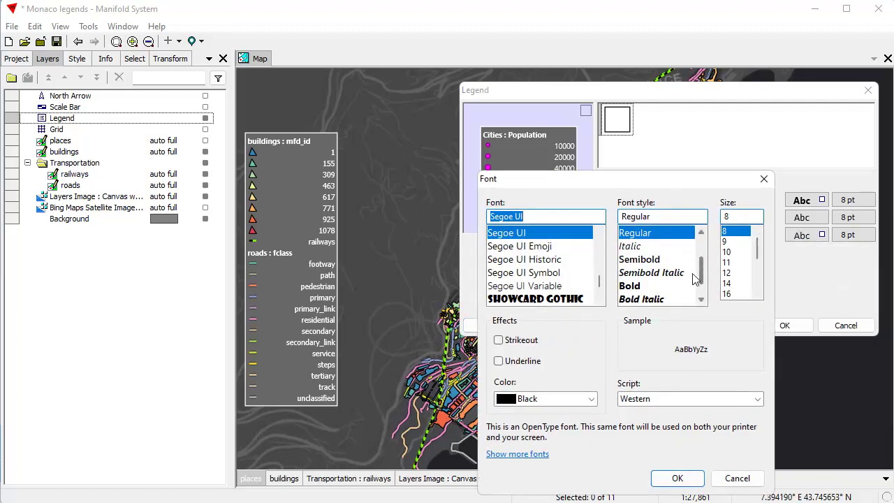
{"action": "left_click", "coordinate": [703, 246]}
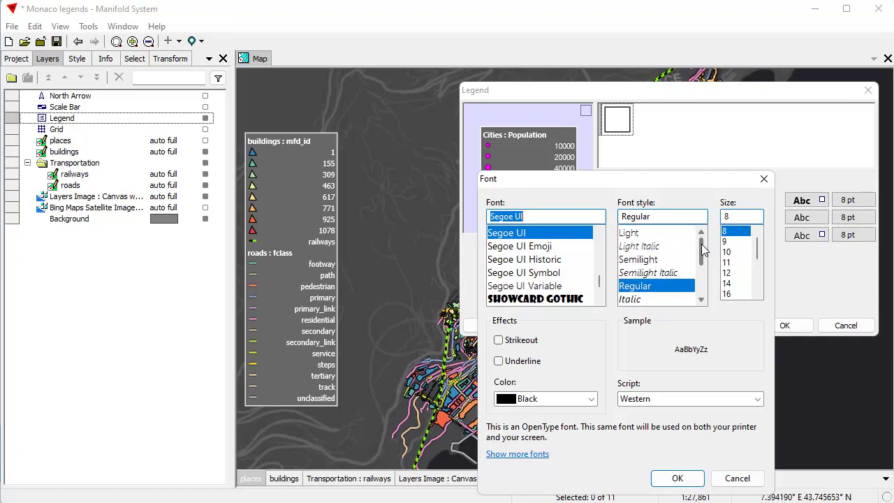
{"action": "left_click", "coordinate": [632, 234]}
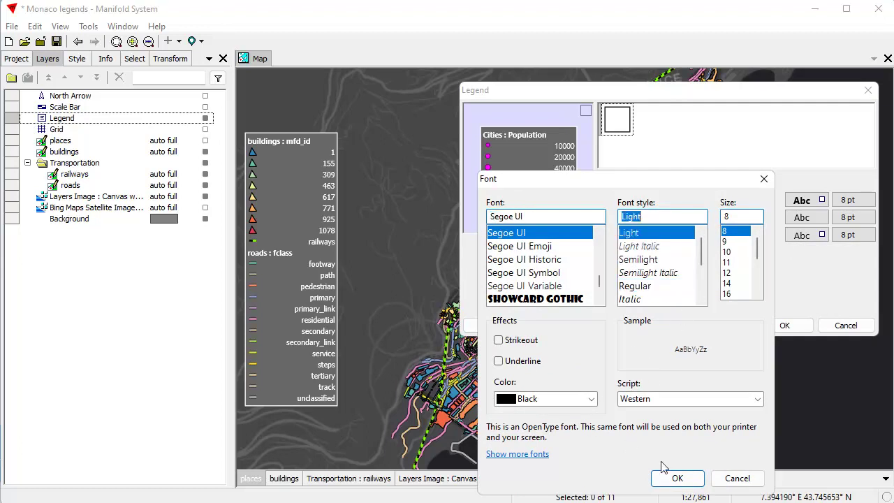
{"action": "left_click", "coordinate": [677, 478]}
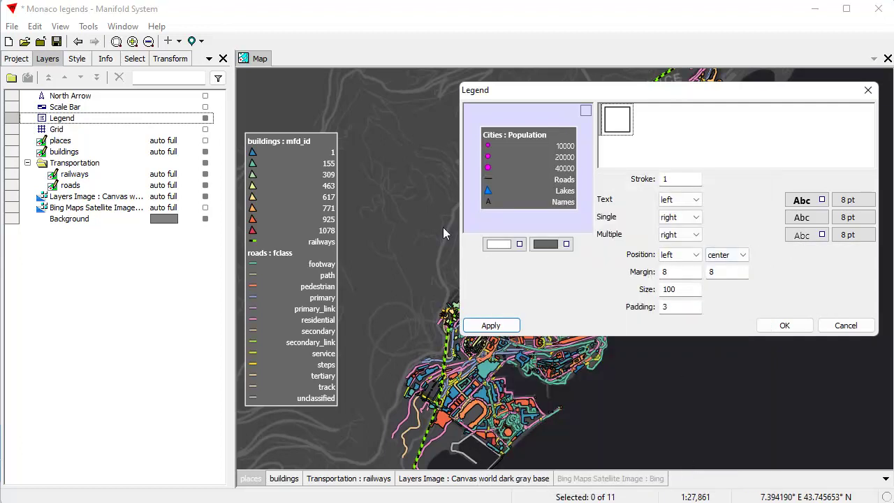
{"action": "left_click", "coordinate": [492, 326]}
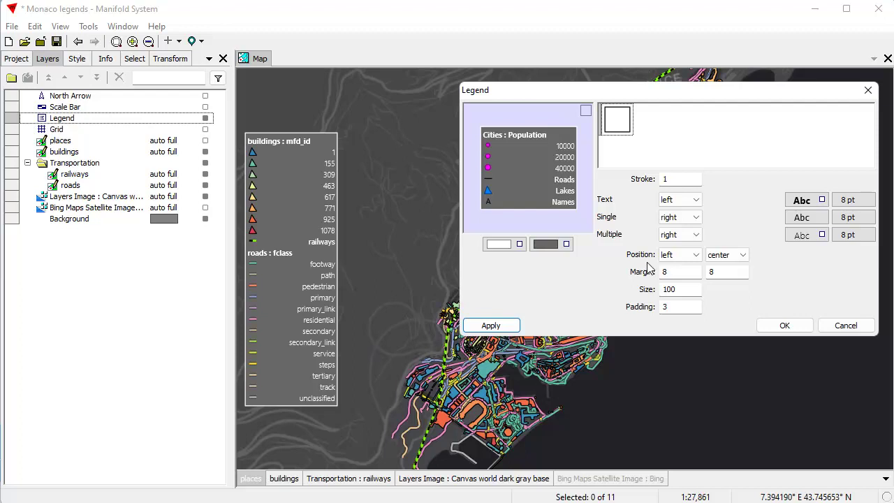
- Set the alignment of the legend's Multiple entries to center, apply it and accept the legend settings
{"action": "left_click", "coordinate": [695, 236]}
{"action": "left_click", "coordinate": [687, 249]}
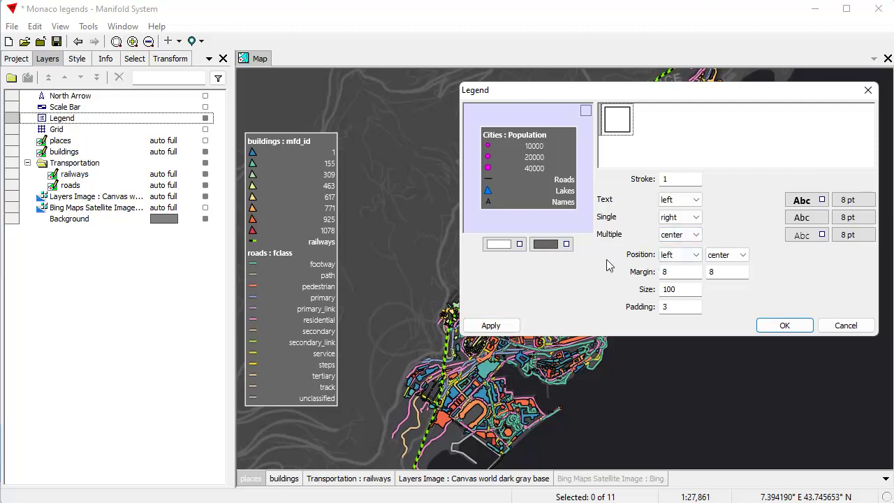
{"action": "left_click", "coordinate": [502, 325]}
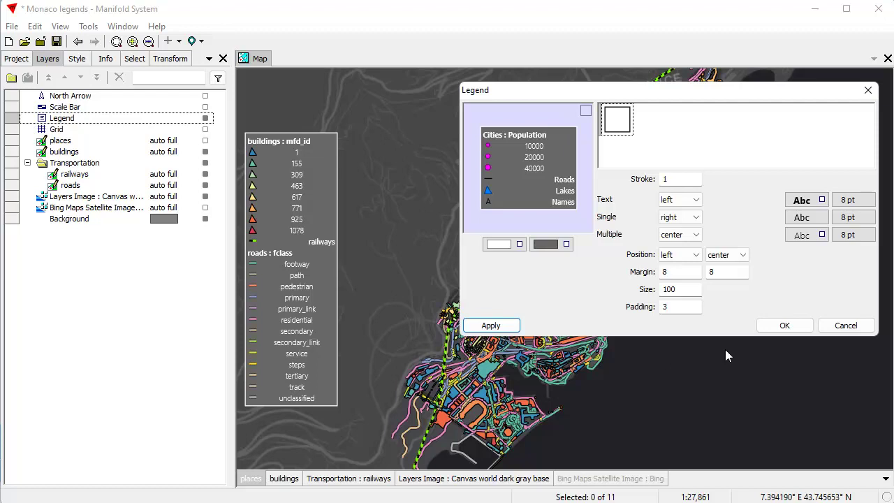
{"action": "left_click", "coordinate": [795, 325]}
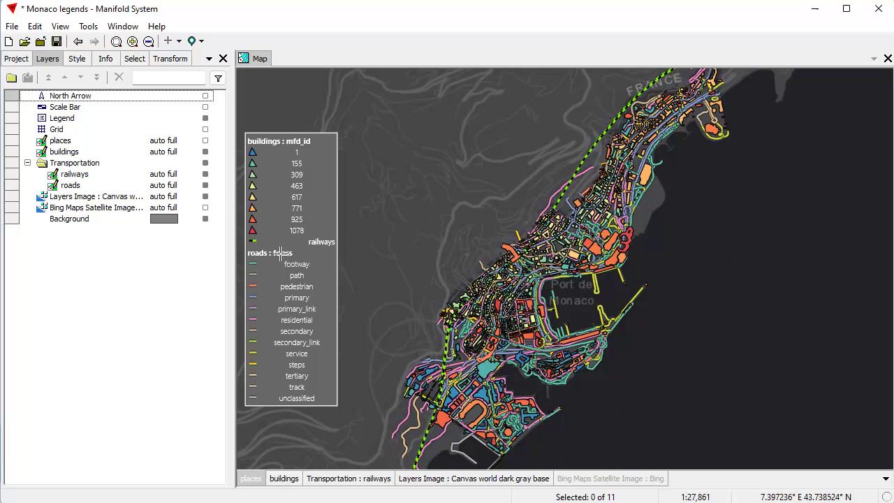
- Switch the roads layer's legend mode to auto short and back to auto full
{"action": "left_click", "coordinate": [177, 187]}
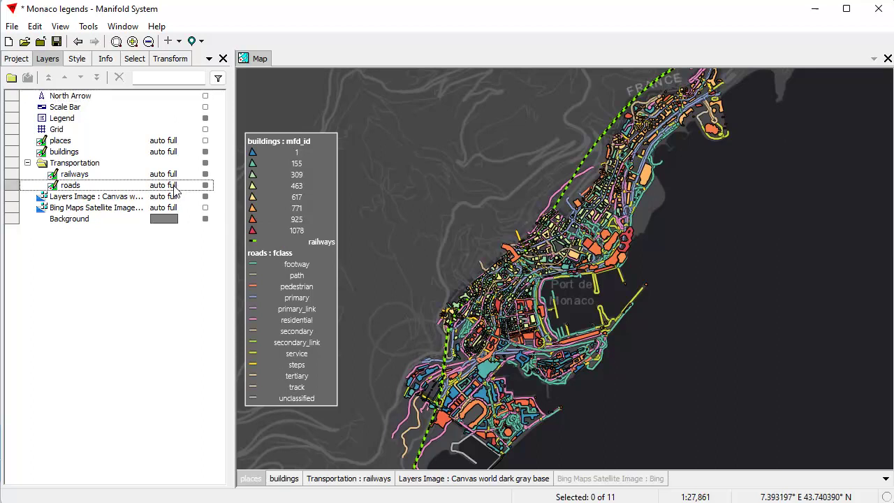
{"action": "left_click", "coordinate": [171, 187]}
{"action": "left_click", "coordinate": [178, 248]}
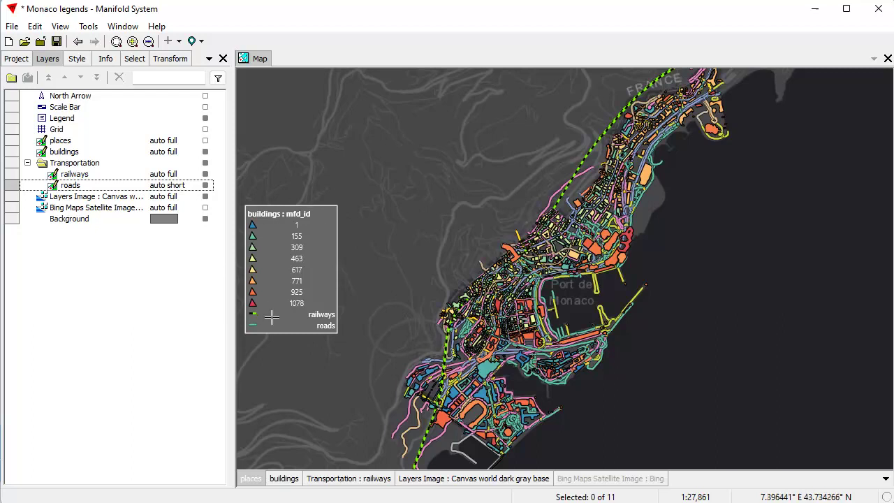
{"action": "left_click", "coordinate": [176, 187]}
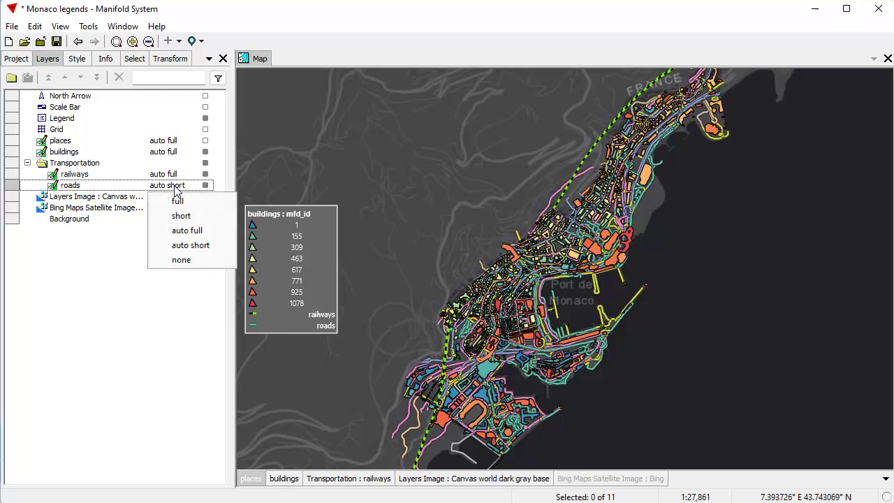
{"action": "left_click", "coordinate": [188, 230]}
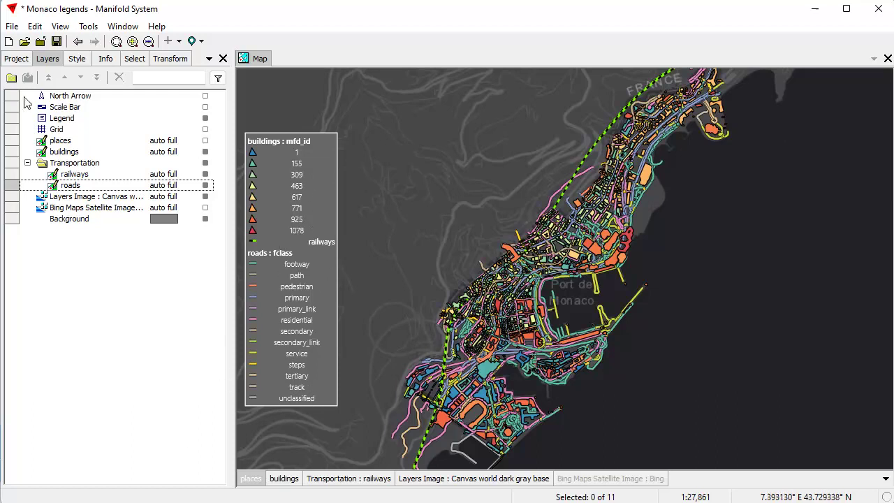
- Open the project's Layout and create a legend frame over the upper-left part of the map frame
{"action": "left_click", "coordinate": [15, 59]}
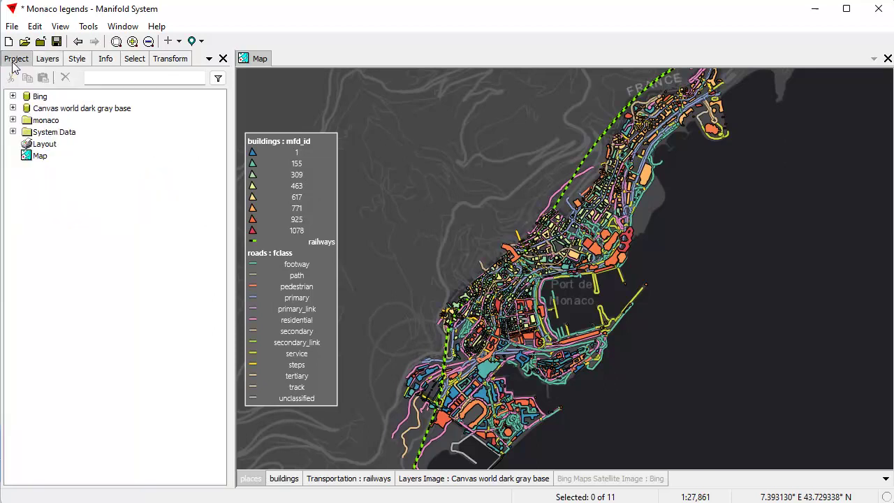
{"action": "double_click", "coordinate": [43, 144]}
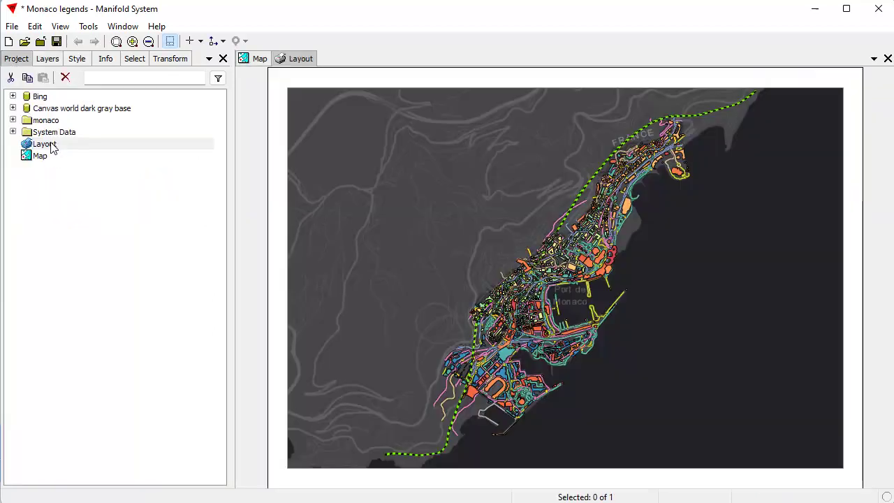
{"action": "left_click", "coordinate": [199, 41]}
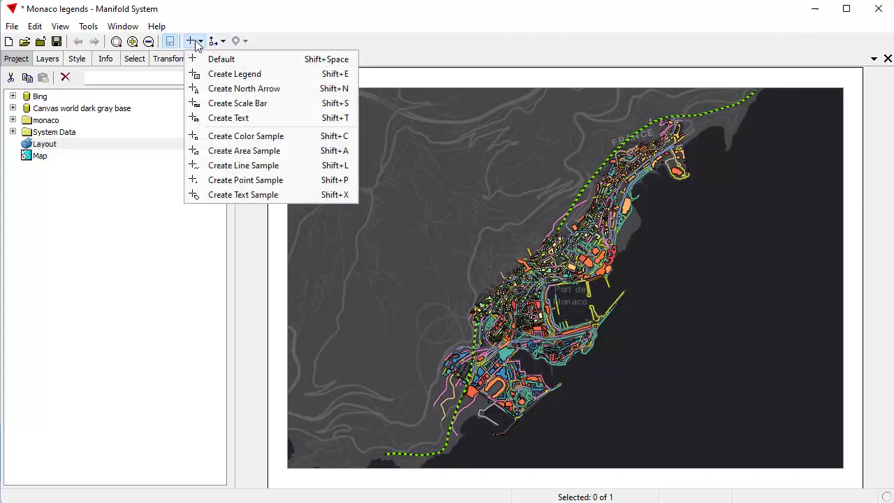
{"action": "left_click", "coordinate": [257, 74]}
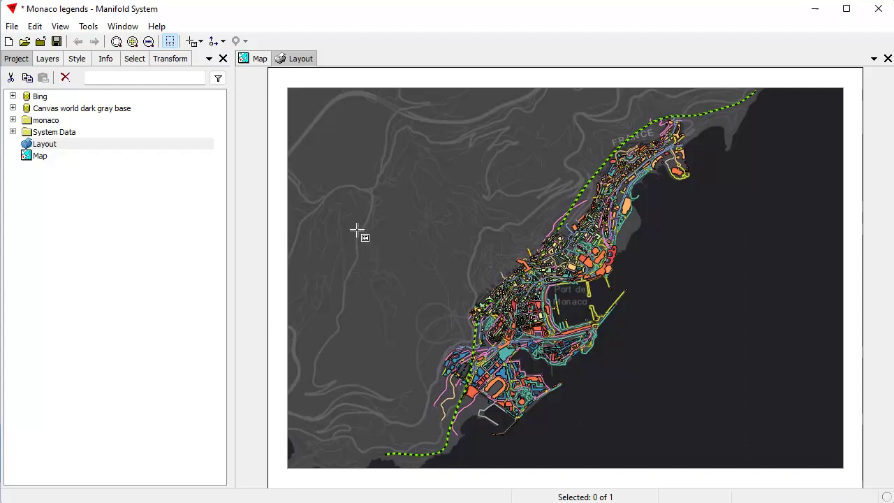
{"action": "left_click", "coordinate": [349, 191]}
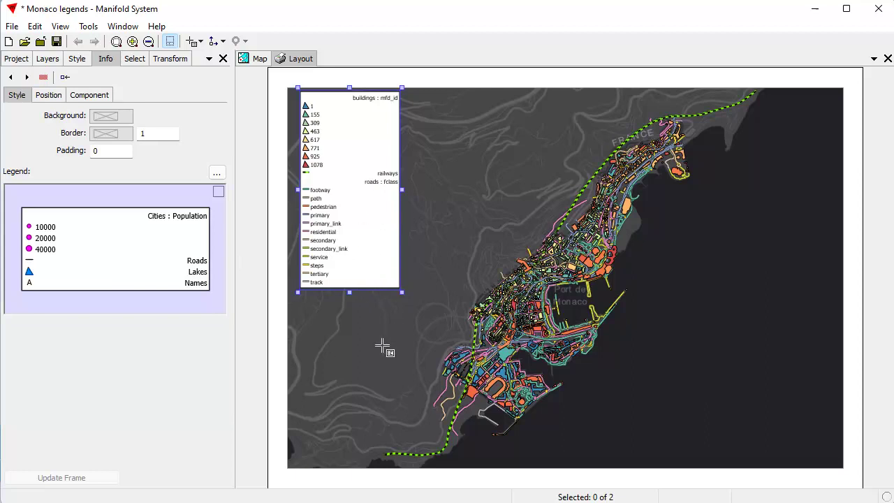
- Make the layout legend's background color transparent and update the frame
{"action": "left_click", "coordinate": [218, 173]}
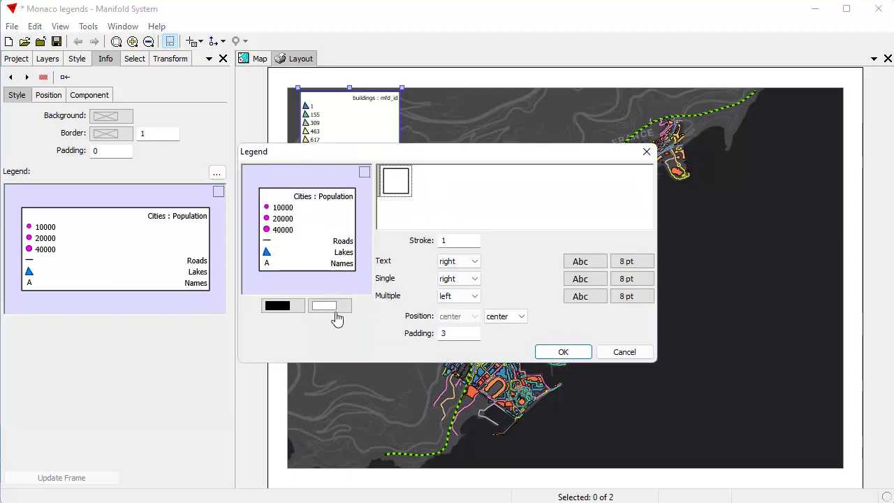
{"action": "left_click", "coordinate": [329, 308]}
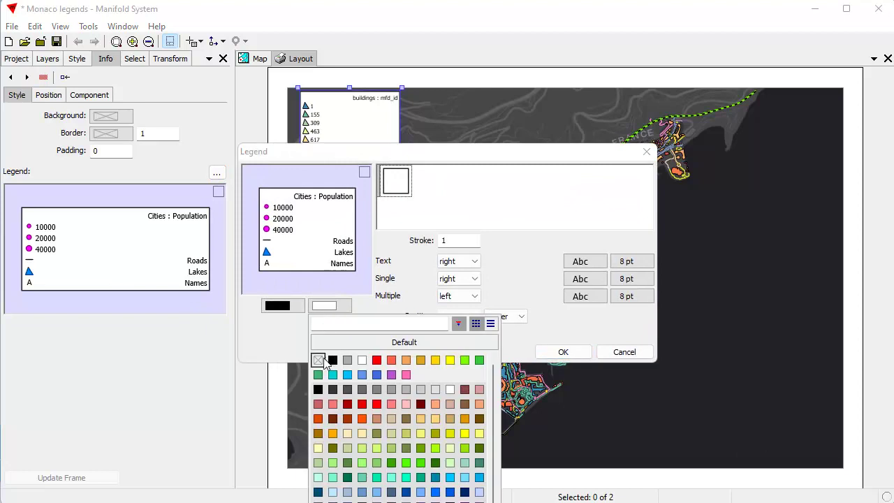
{"action": "left_click", "coordinate": [318, 360]}
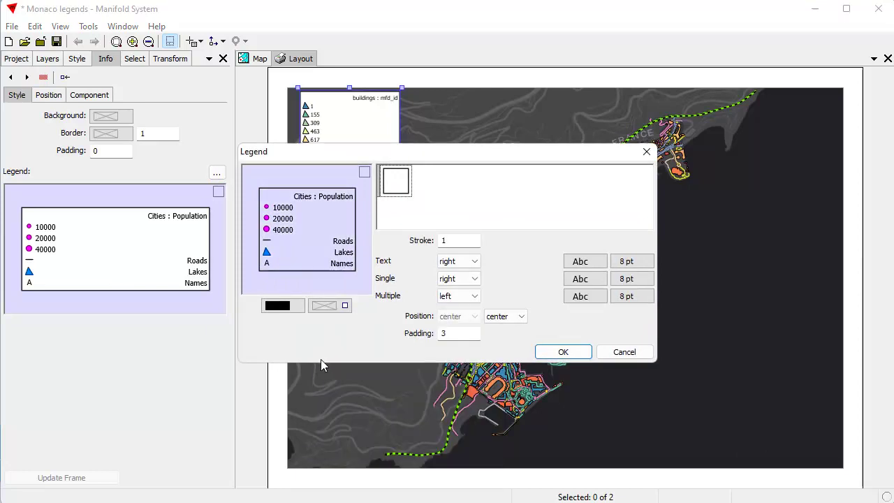
{"action": "left_click", "coordinate": [552, 352]}
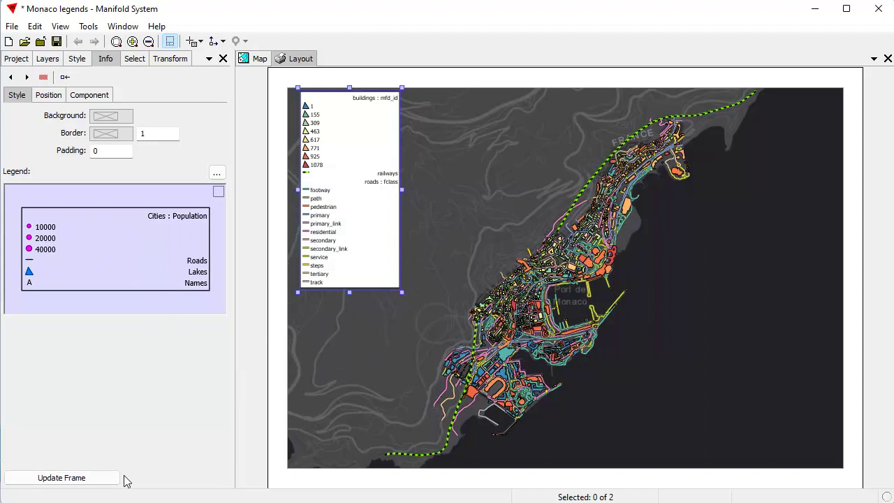
{"action": "left_click", "coordinate": [91, 479]}
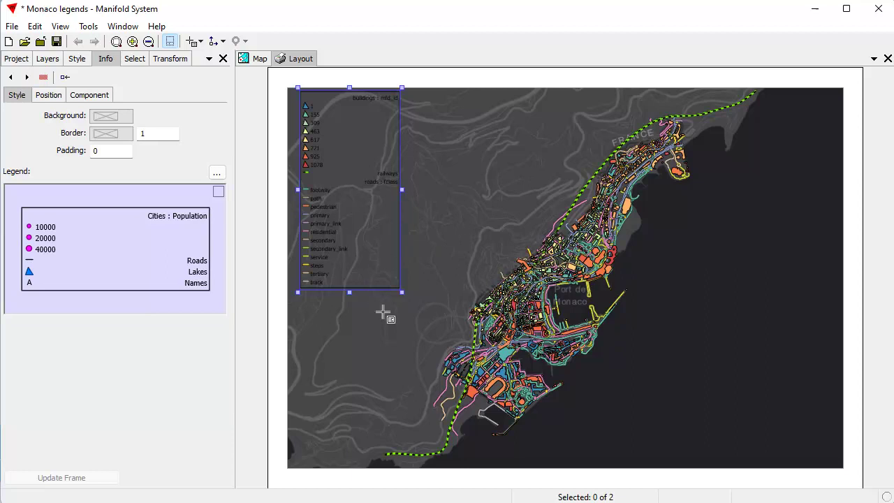
- Turn off the display of frame borders in the layout, and delete the legend frame
{"action": "left_click", "coordinate": [272, 432]}
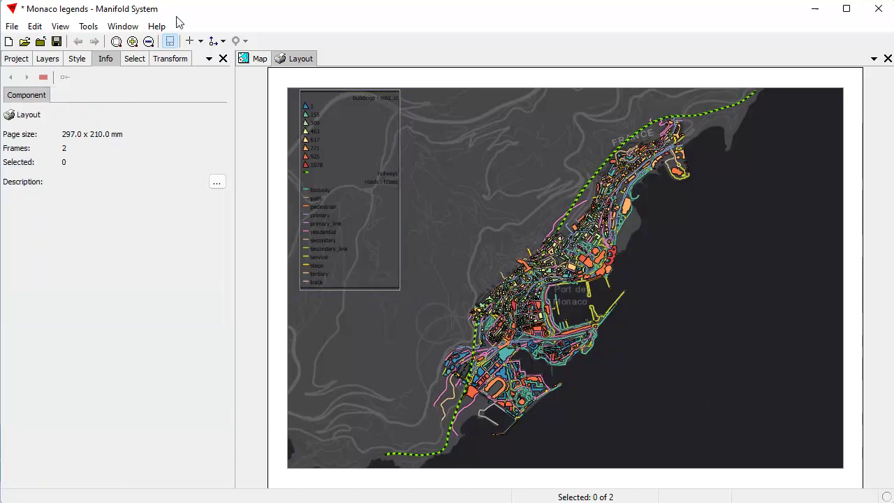
{"action": "left_click", "coordinate": [171, 41]}
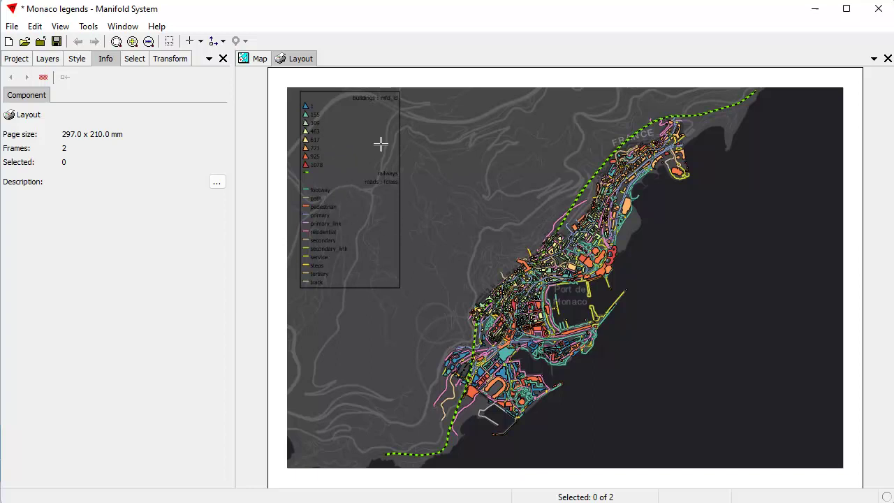
{"action": "left_click", "coordinate": [364, 233]}
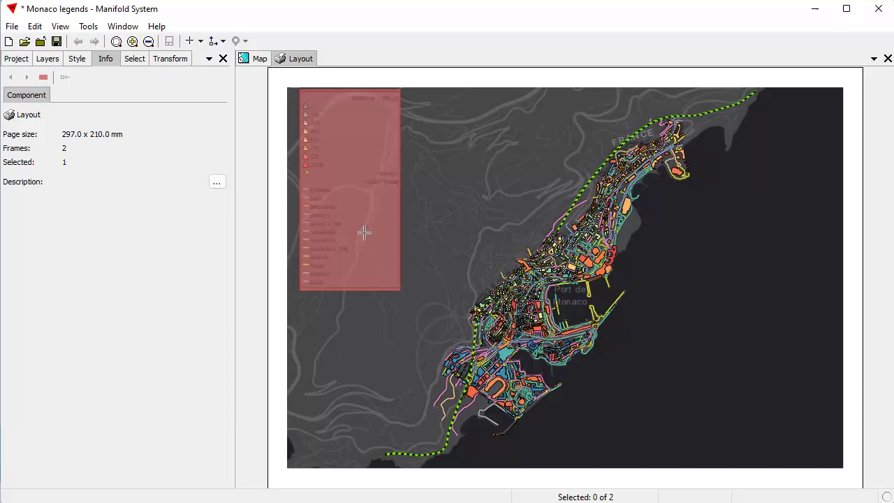
{"action": "left_click", "coordinate": [47, 58]}
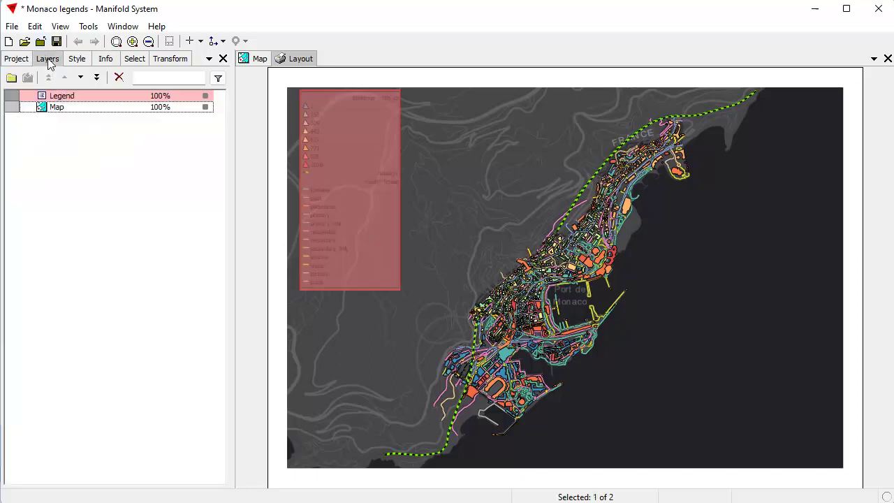
{"action": "left_click", "coordinate": [118, 78]}
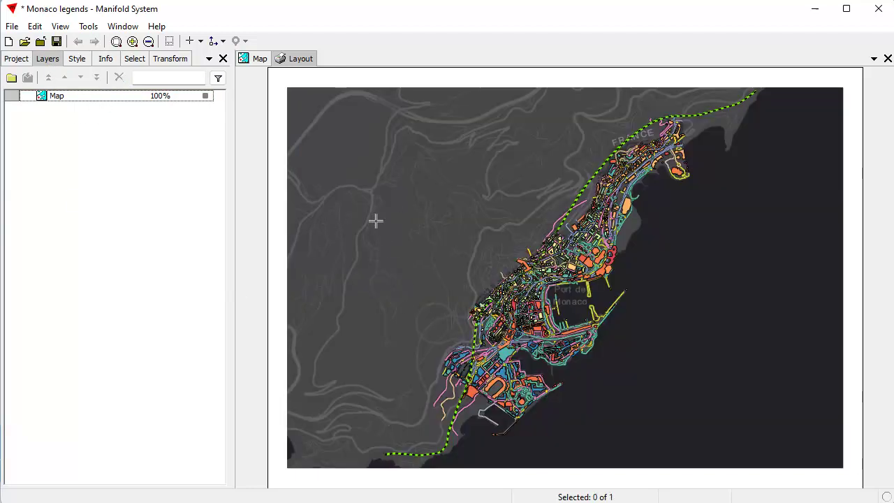
- Return to the map and set the roads layer's legend mode to auto short
{"action": "left_click", "coordinate": [253, 59]}
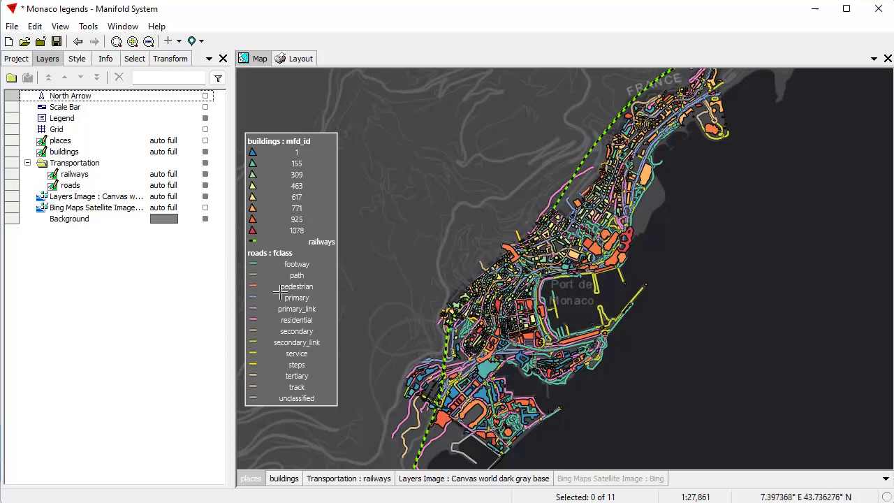
{"action": "right_click", "coordinate": [161, 190]}
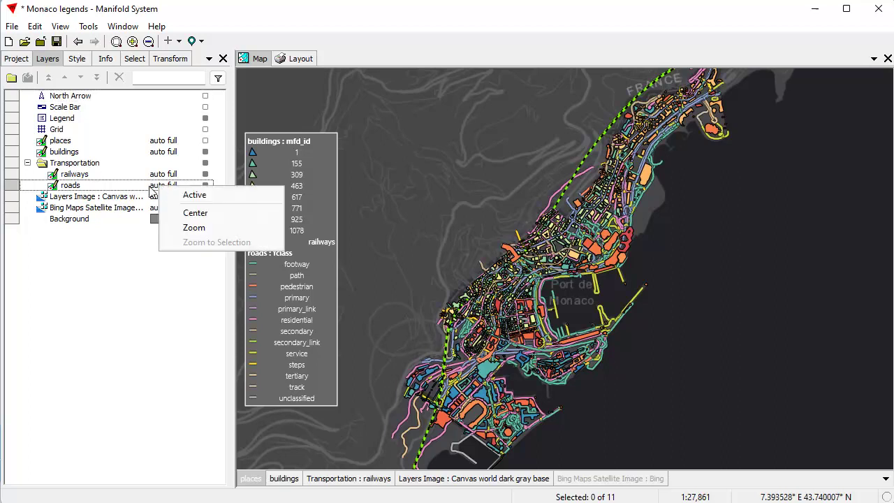
{"action": "left_click", "coordinate": [154, 190]}
{"action": "left_click", "coordinate": [154, 190]}
{"action": "left_click", "coordinate": [206, 246]}
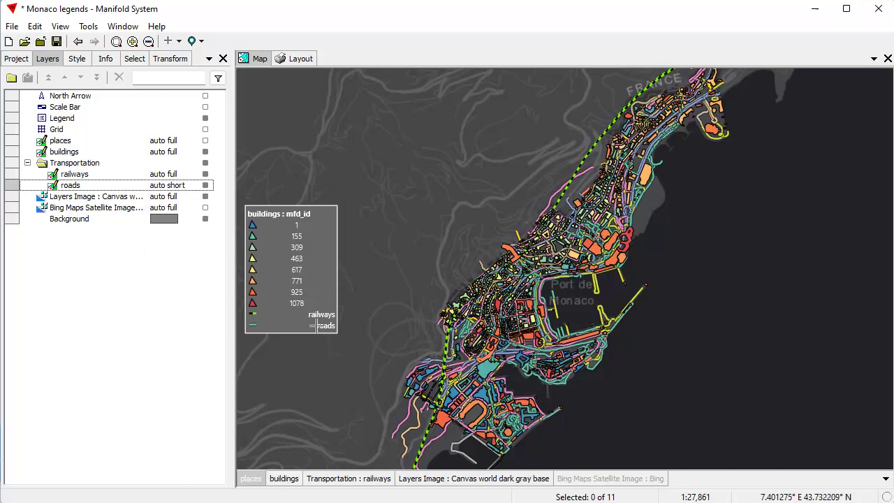
- Go back to the layout and create a new legend frame over the upper-left part of the map frame
{"action": "left_click", "coordinate": [300, 59]}
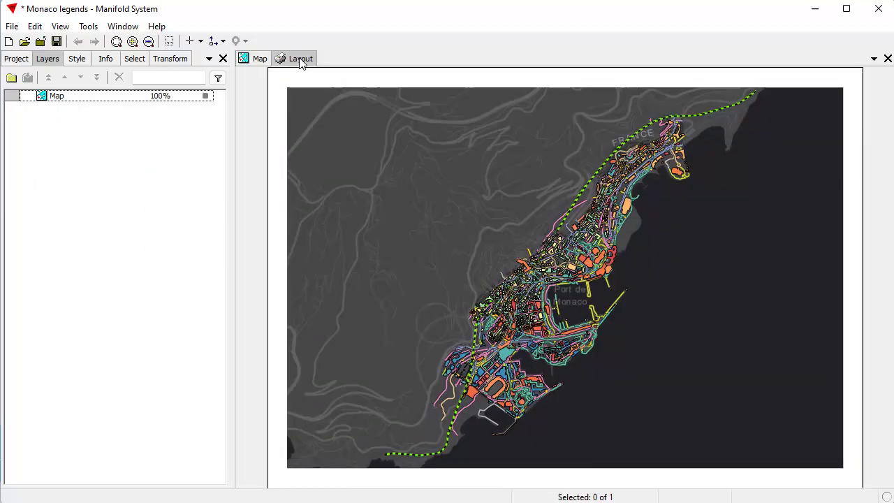
{"action": "left_click", "coordinate": [200, 41]}
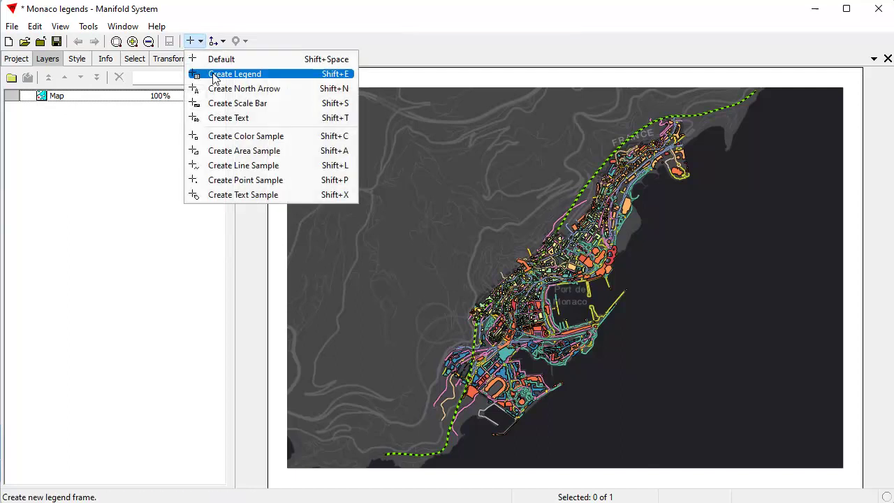
{"action": "left_click", "coordinate": [214, 74]}
{"action": "left_click", "coordinate": [349, 189]}
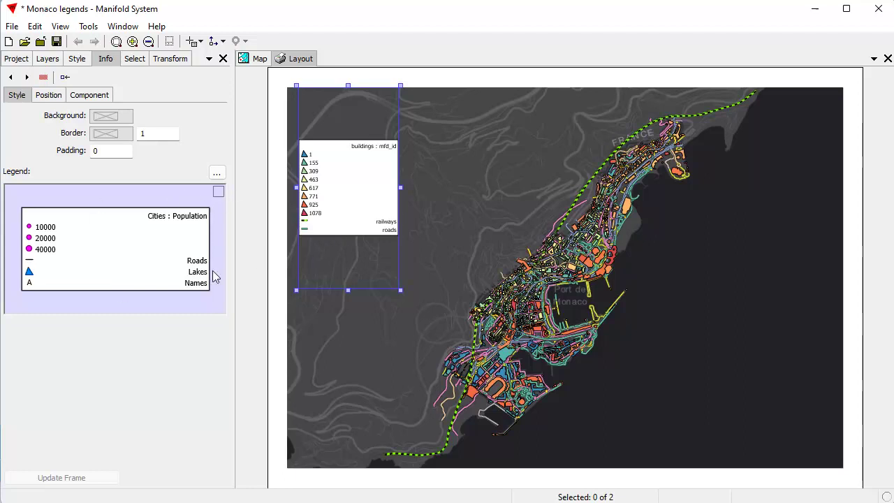
- Set the foreground color of the selected layout legend frame to white in its legend style settings
{"action": "left_click", "coordinate": [216, 172]}
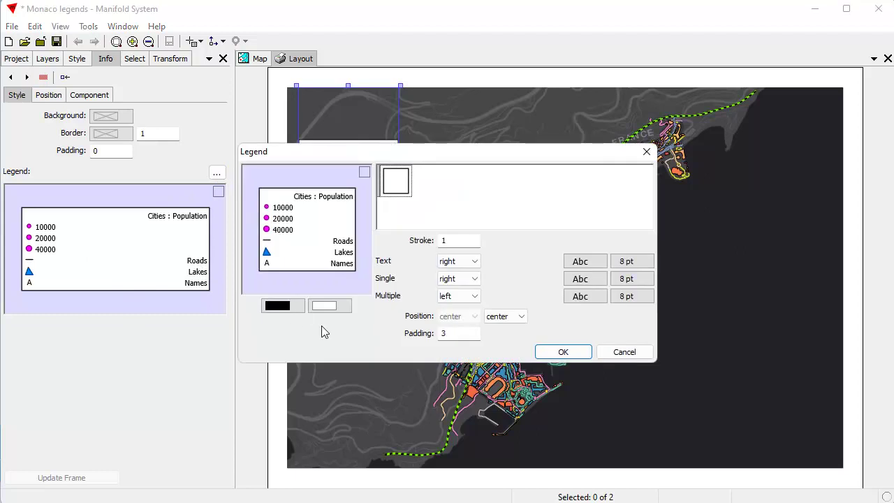
{"action": "left_click", "coordinate": [278, 310]}
{"action": "left_click", "coordinate": [328, 359]}
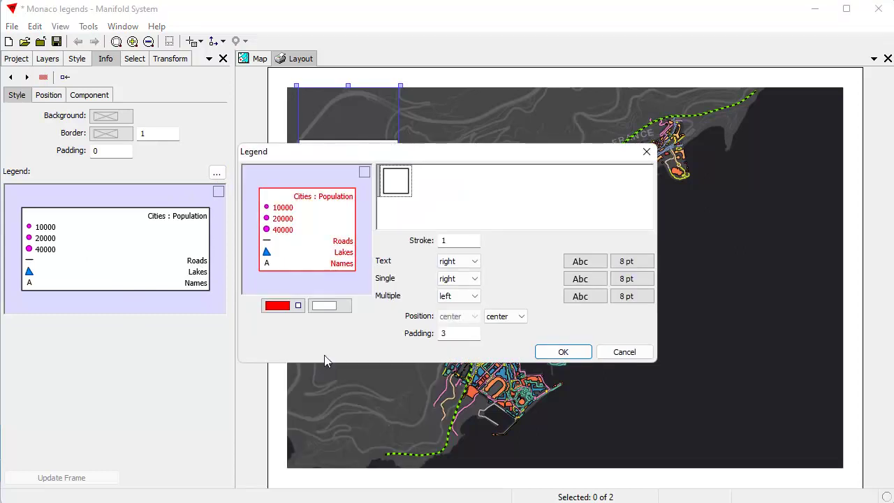
{"action": "left_click", "coordinate": [280, 307]}
{"action": "left_click", "coordinate": [296, 343]}
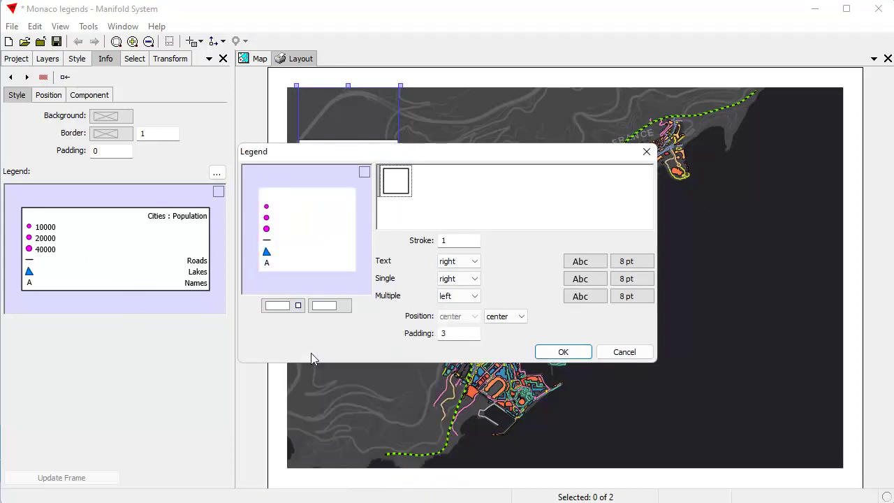
- Set the layout legend's background color to Gray 70%, accept the legend style and update the frame
{"action": "left_click", "coordinate": [325, 307]}
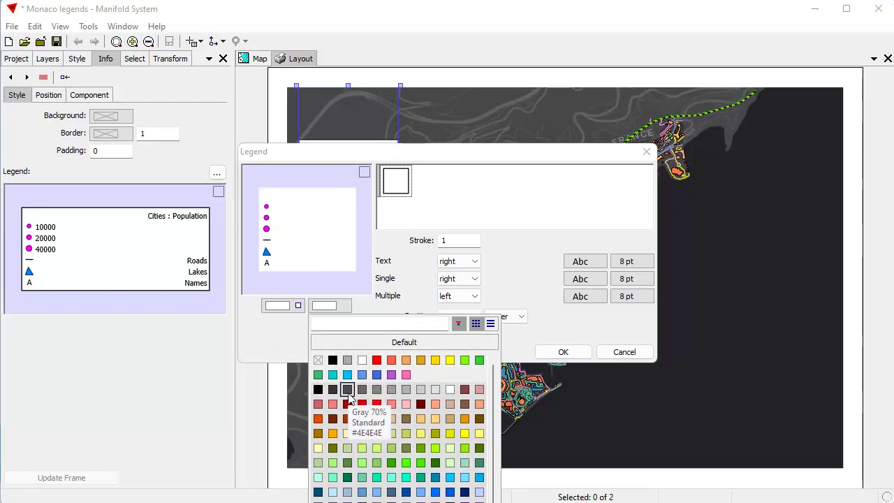
{"action": "left_click", "coordinate": [347, 390]}
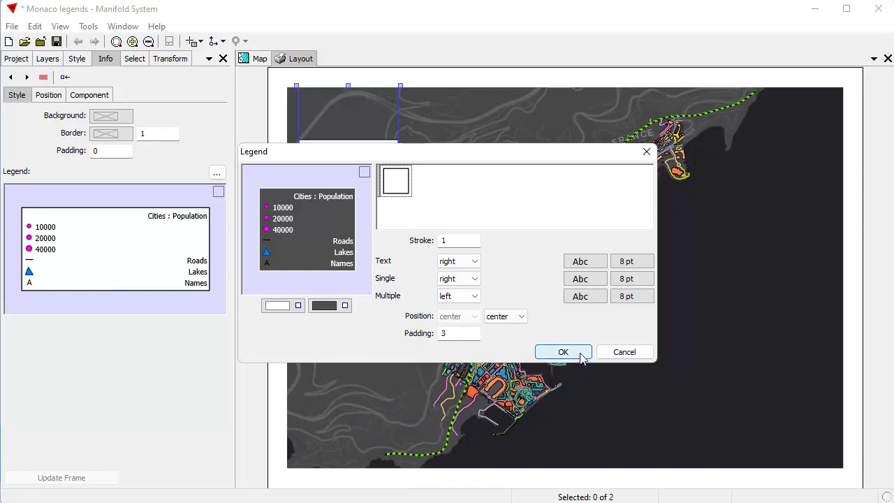
{"action": "left_click_drag", "start_coordinate": [388, 158], "coordinate": [570, 160]}
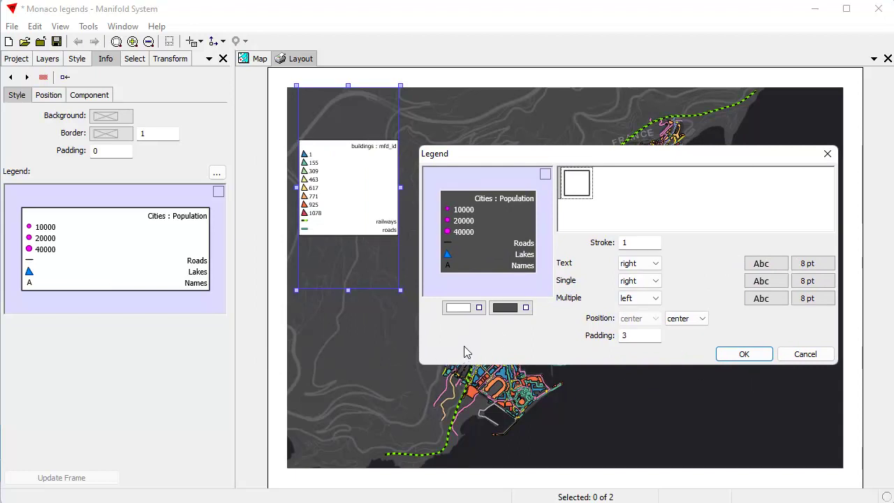
{"action": "left_click", "coordinate": [763, 357]}
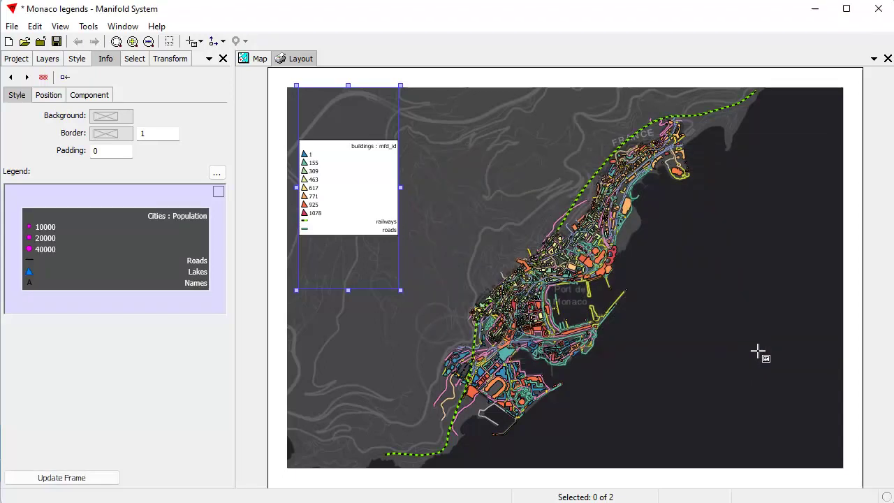
{"action": "left_click", "coordinate": [92, 480]}
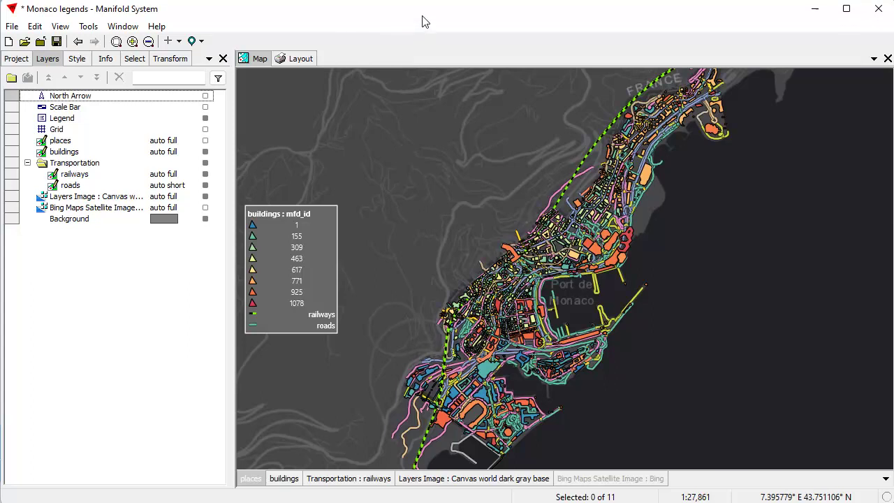
- In the project's Map component properties, copy the complete JSON value of the Legend property, and close the properties
{"action": "left_click", "coordinate": [21, 61]}
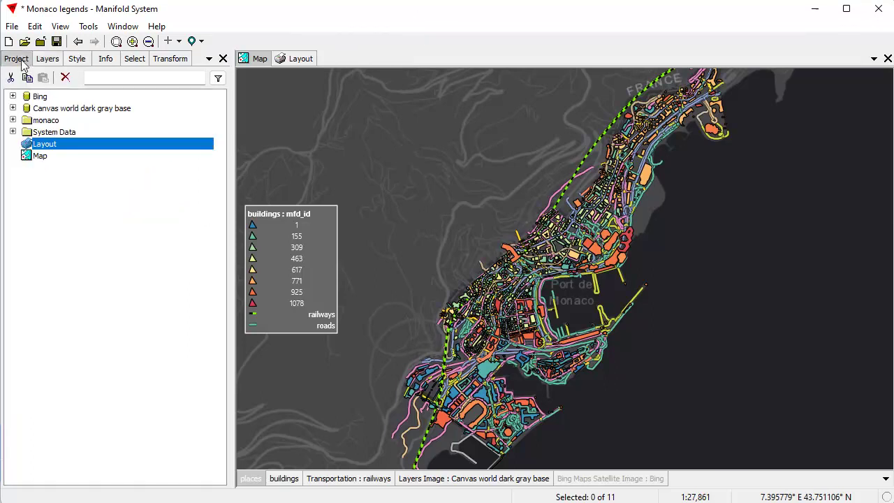
{"action": "left_click", "coordinate": [80, 255]}
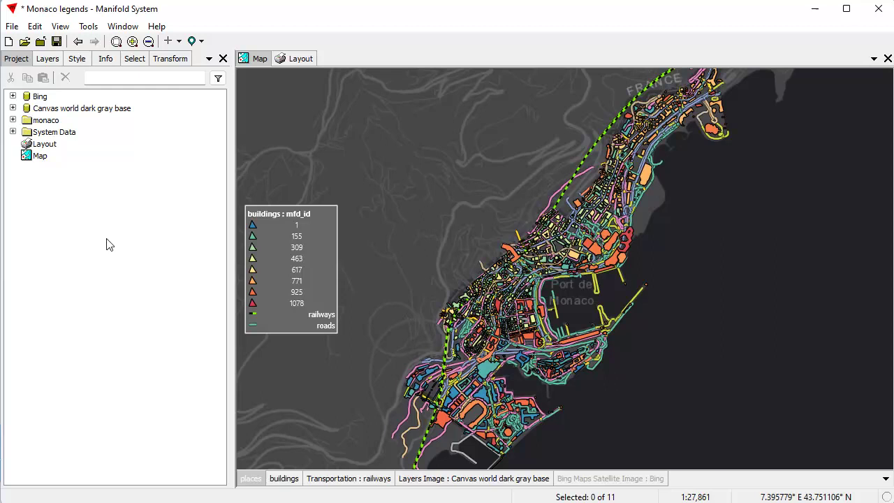
{"action": "left_click", "coordinate": [42, 158]}
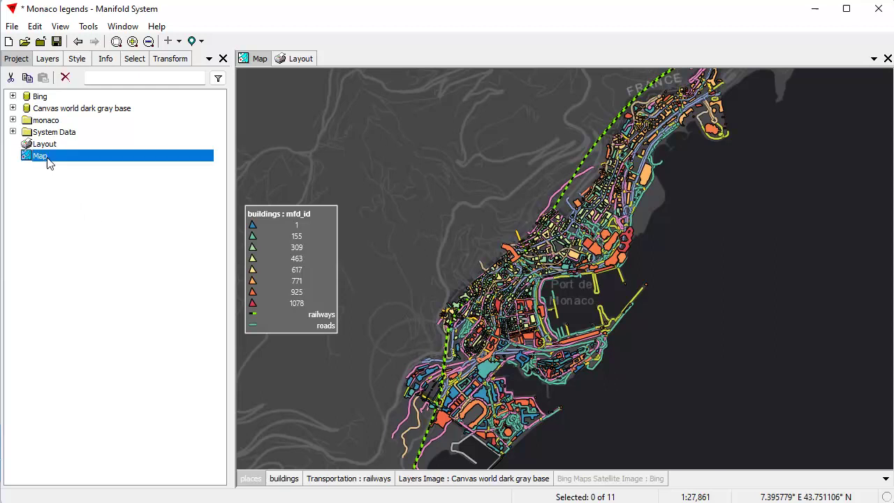
{"action": "right_click", "coordinate": [70, 161]}
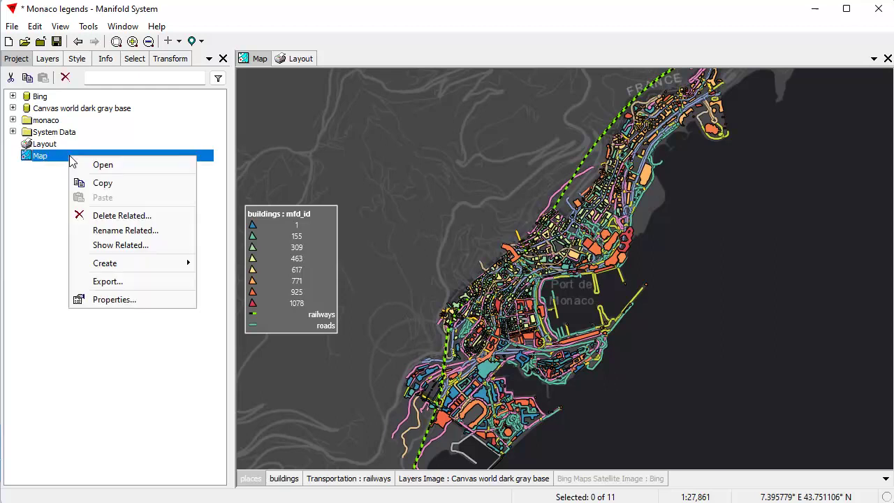
{"action": "left_click", "coordinate": [136, 300]}
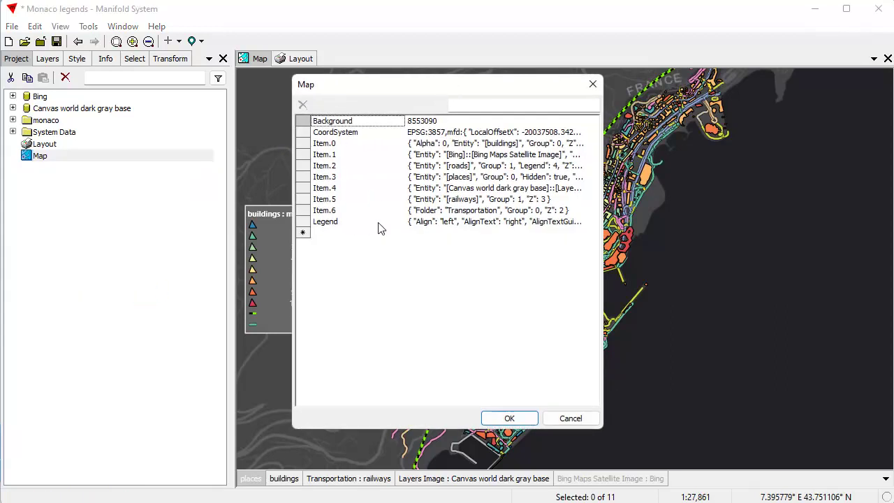
{"action": "left_click", "coordinate": [424, 222]}
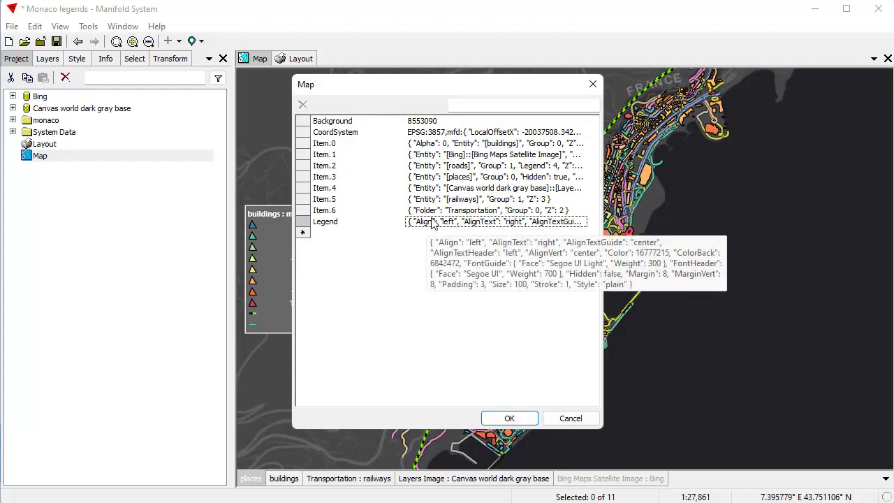
{"action": "left_click", "coordinate": [433, 222]}
{"action": "key", "text": "ctrl+a"}
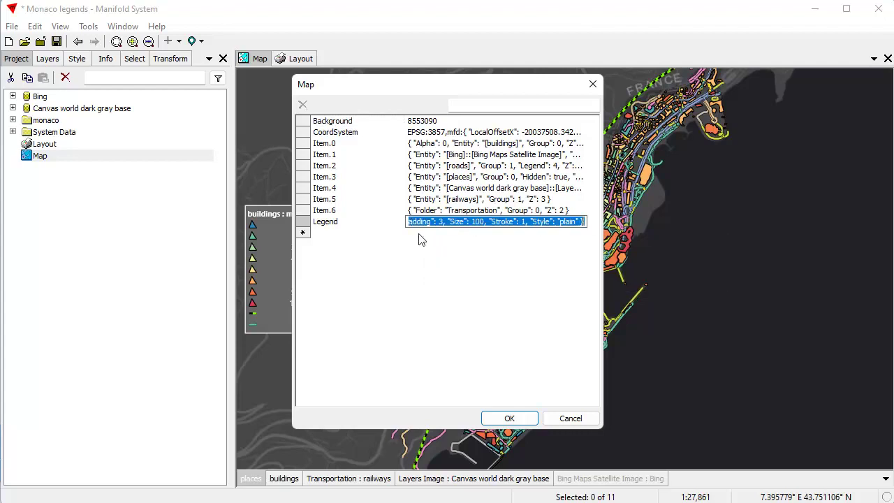
{"action": "left_click", "coordinate": [519, 420]}
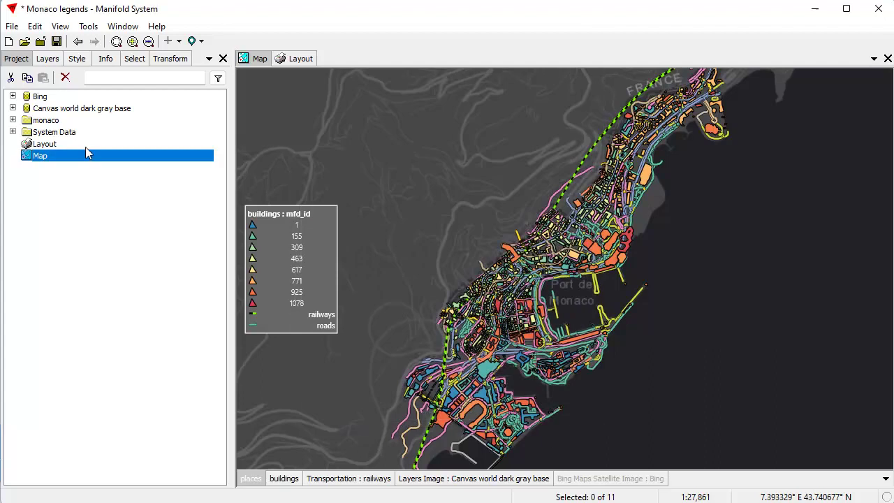
- Create a new comments component named Comments in the project and open it
{"action": "right_click", "coordinate": [57, 210]}
{"action": "mouse_move", "coordinate": [119, 250]}
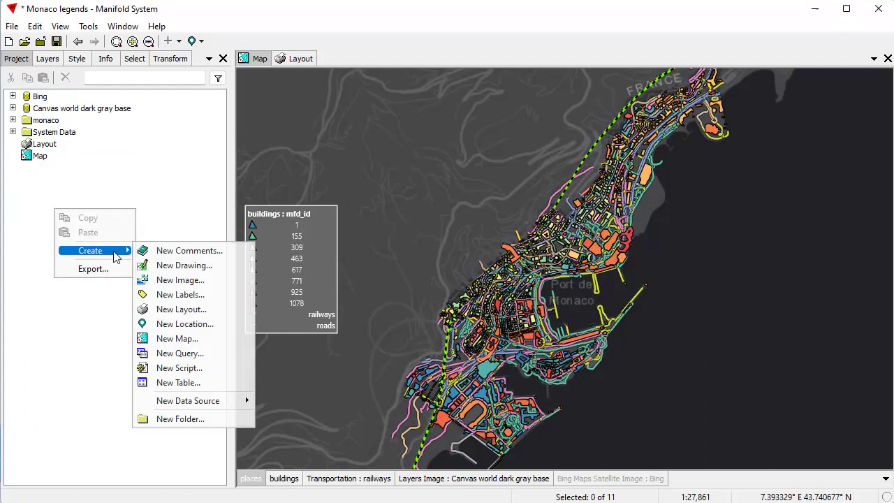
{"action": "left_click", "coordinate": [180, 260]}
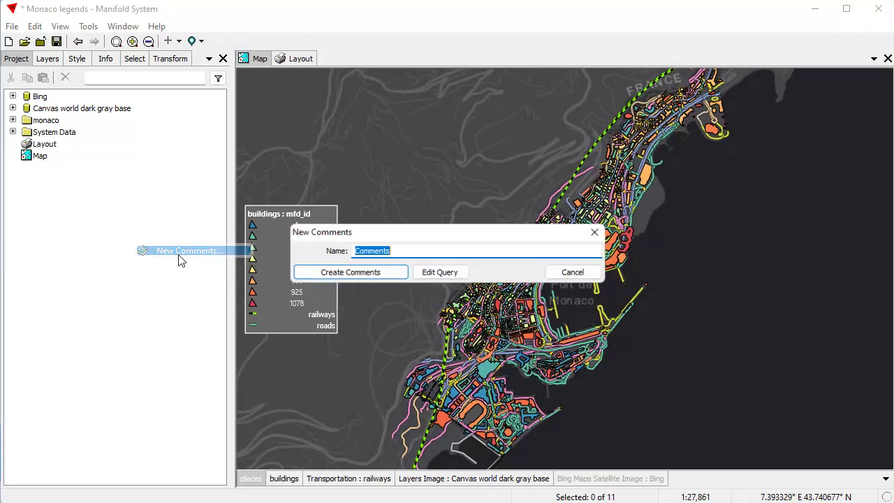
{"action": "left_click", "coordinate": [371, 274]}
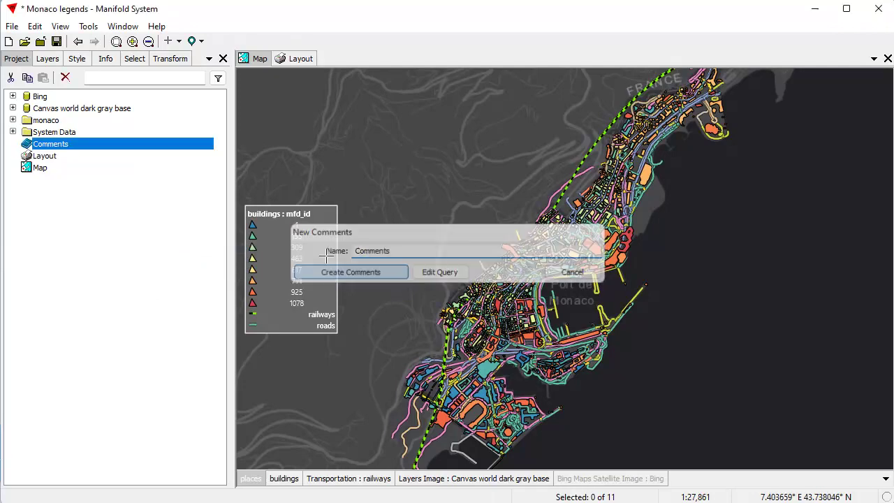
{"action": "double_click", "coordinate": [73, 147]}
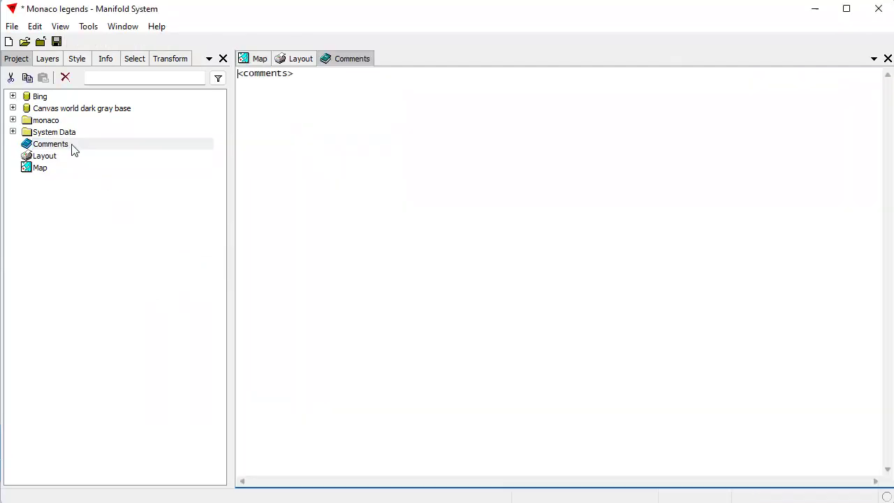
- Replace the placeholder text in Comments with the copied legend JSON, and close the comments window
{"action": "key", "text": "ctrl+a"}
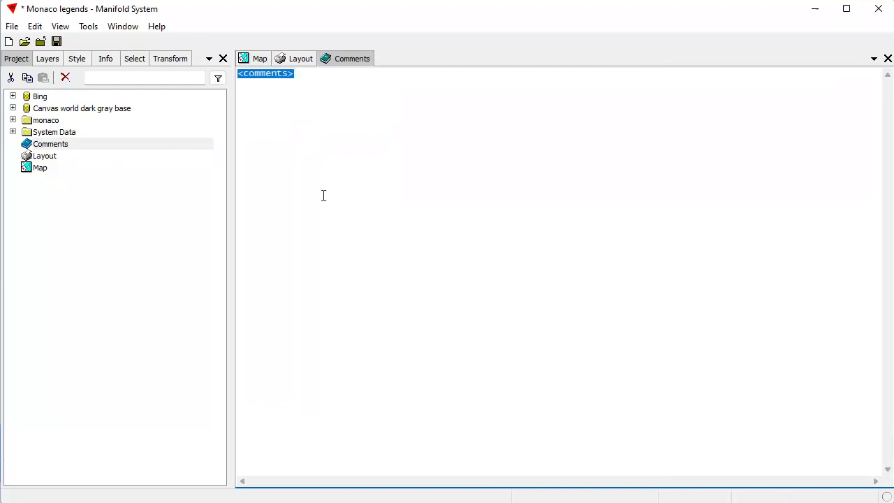
{"action": "key", "text": "ctrl+v"}
{"action": "key", "text": "Return"}
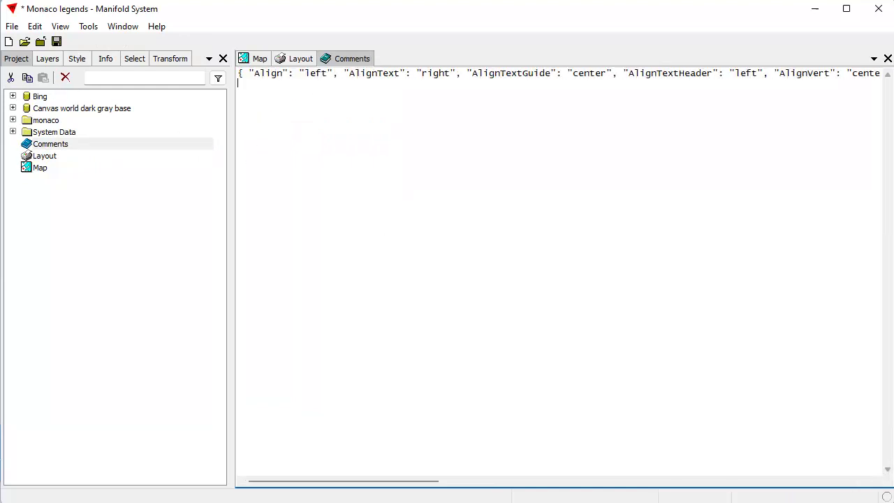
{"action": "key", "text": "BackSpace"}
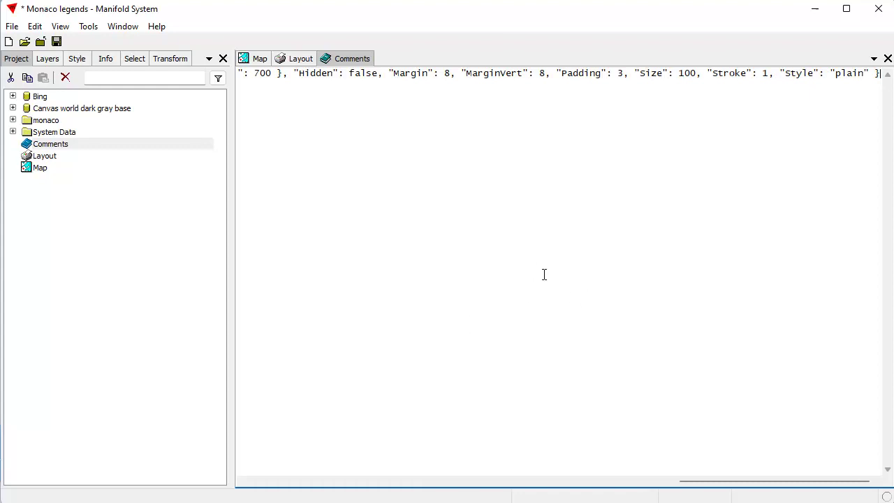
{"action": "left_click", "coordinate": [888, 58]}
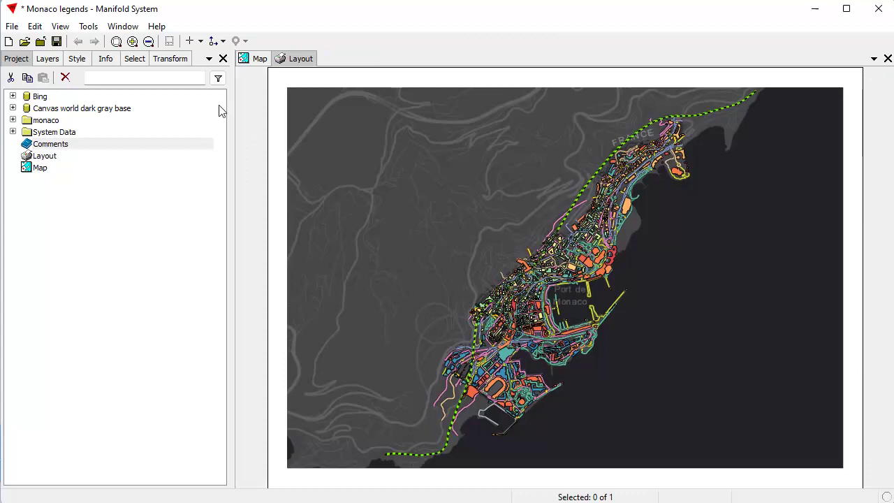
- Return to the map and delete the Legend property from the Map component's properties
{"action": "left_click", "coordinate": [257, 61]}
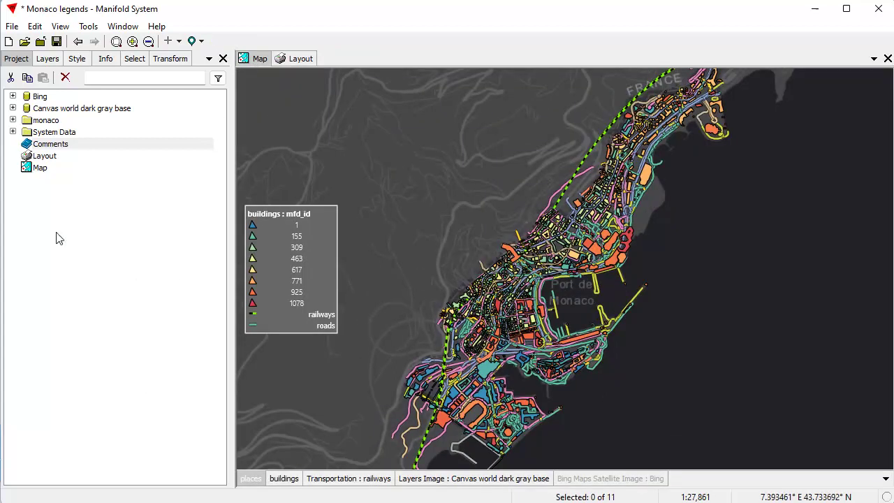
{"action": "right_click", "coordinate": [40, 171]}
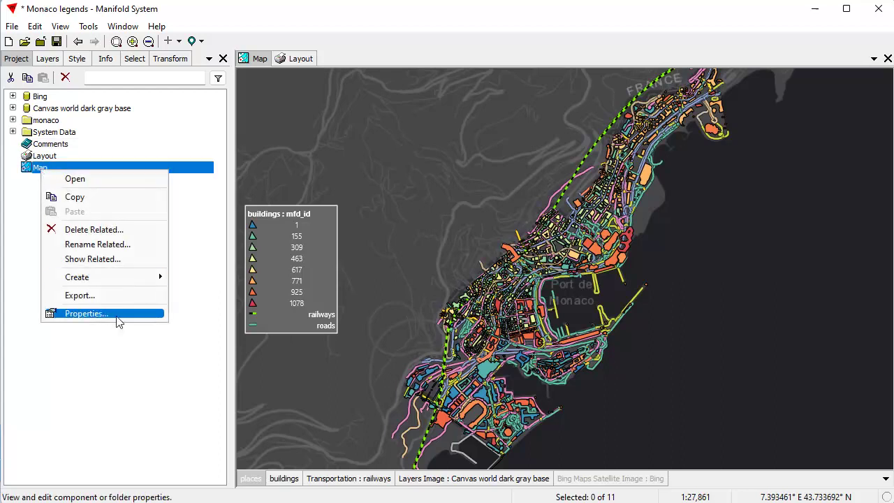
{"action": "left_click", "coordinate": [112, 315]}
{"action": "left_click", "coordinate": [338, 221]}
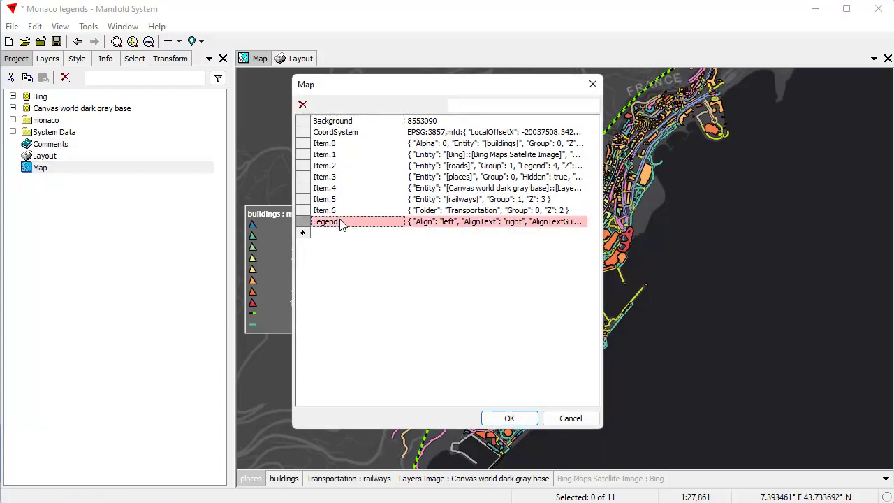
{"action": "left_click", "coordinate": [302, 104]}
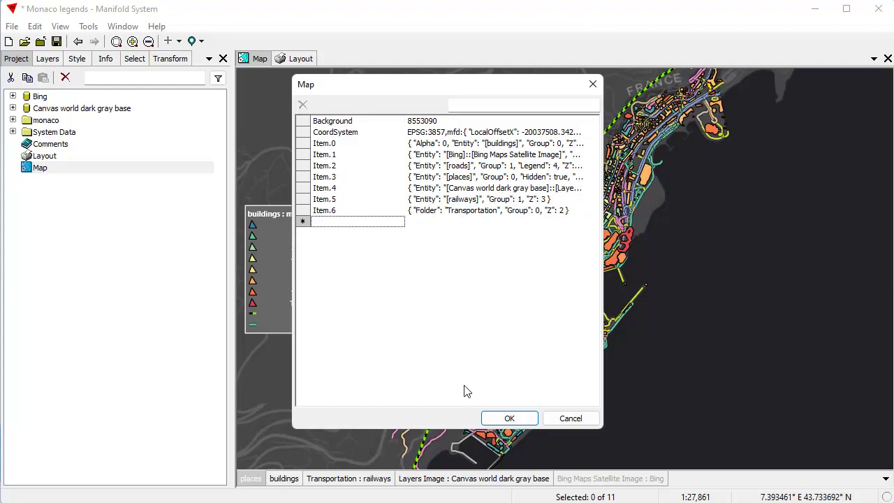
{"action": "left_click", "coordinate": [509, 418]}
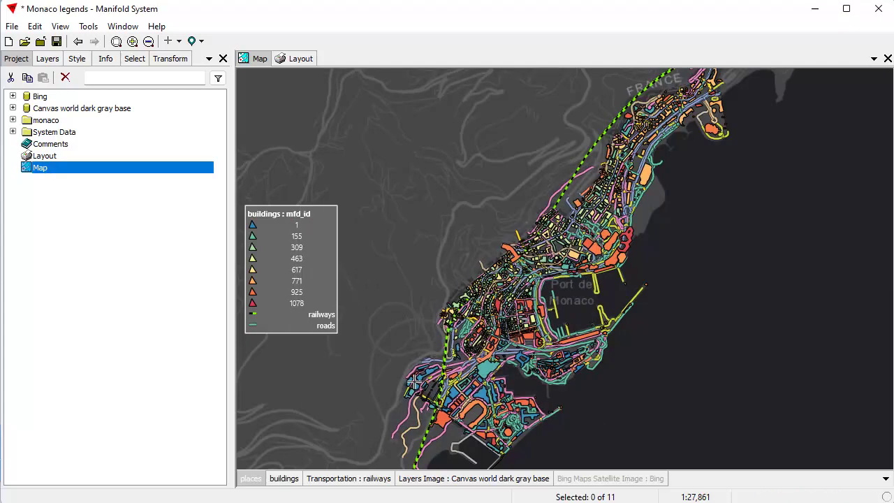
{"action": "left_click", "coordinate": [144, 276]}
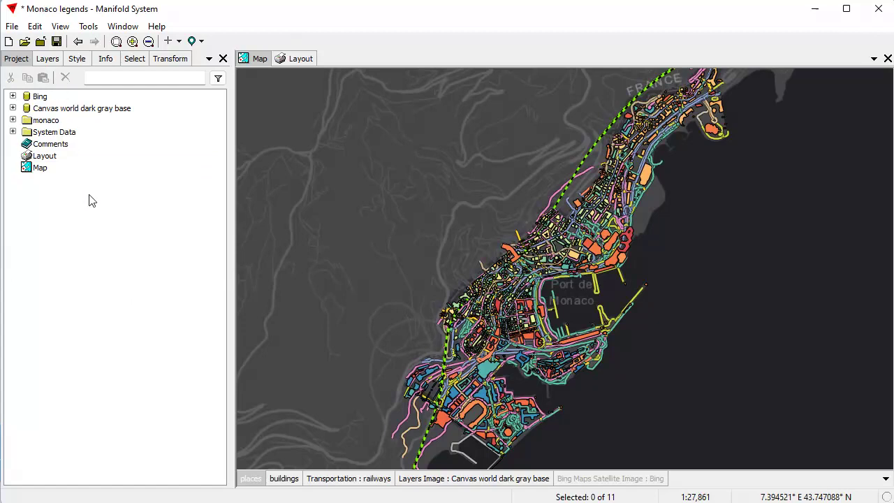
- Turn the Legend layer on in the map to display the default legend
{"action": "left_click", "coordinate": [48, 59]}
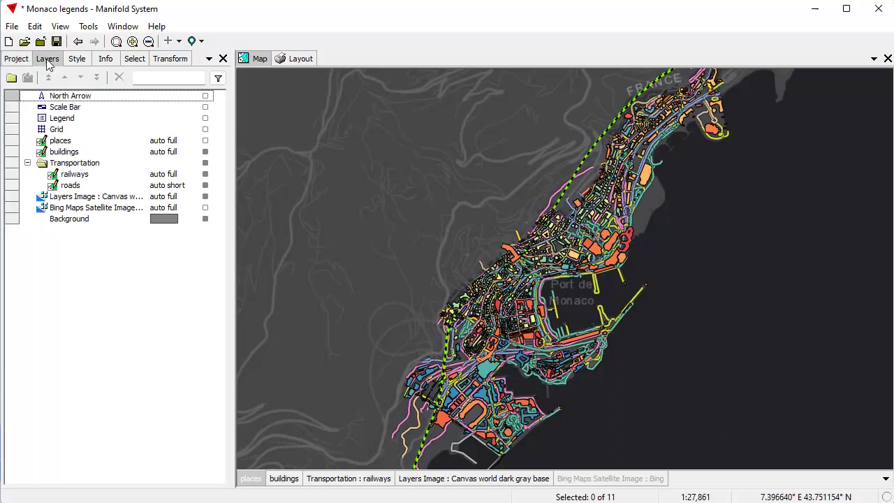
{"action": "left_click", "coordinate": [205, 119]}
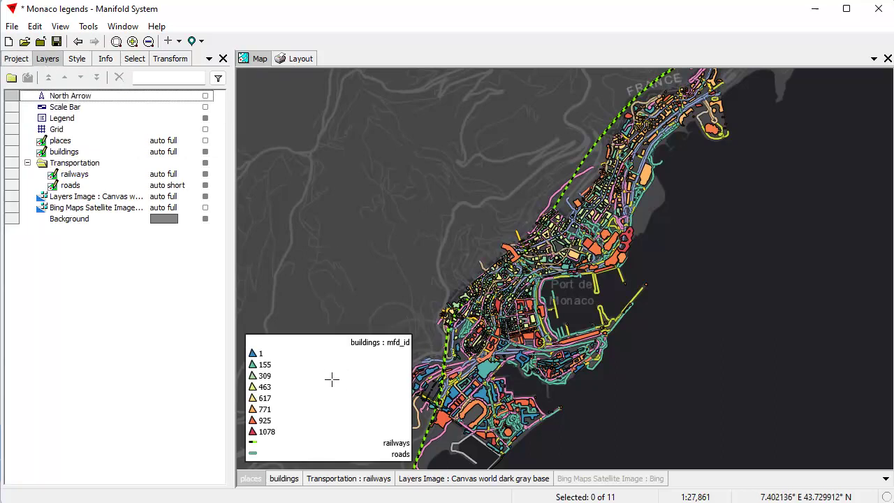
{"action": "left_click", "coordinate": [206, 207]}
- Open the Comments component from the project and select all of its legend JSON text for copying
{"action": "left_click", "coordinate": [25, 60]}
{"action": "left_click", "coordinate": [41, 169]}
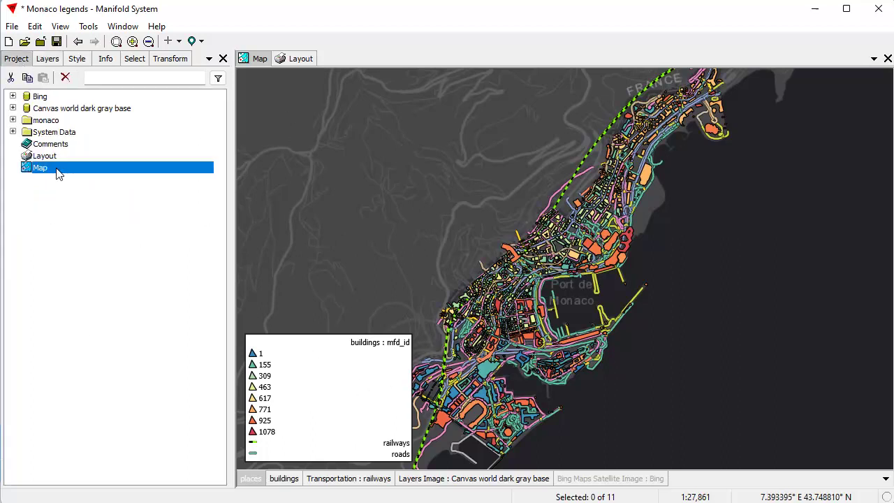
{"action": "right_click", "coordinate": [64, 169]}
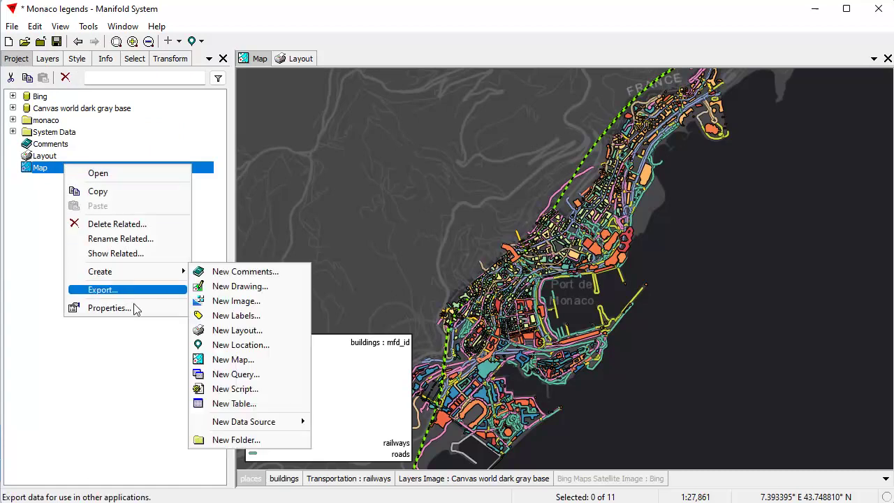
{"action": "left_click", "coordinate": [61, 152]}
{"action": "double_click", "coordinate": [60, 146]}
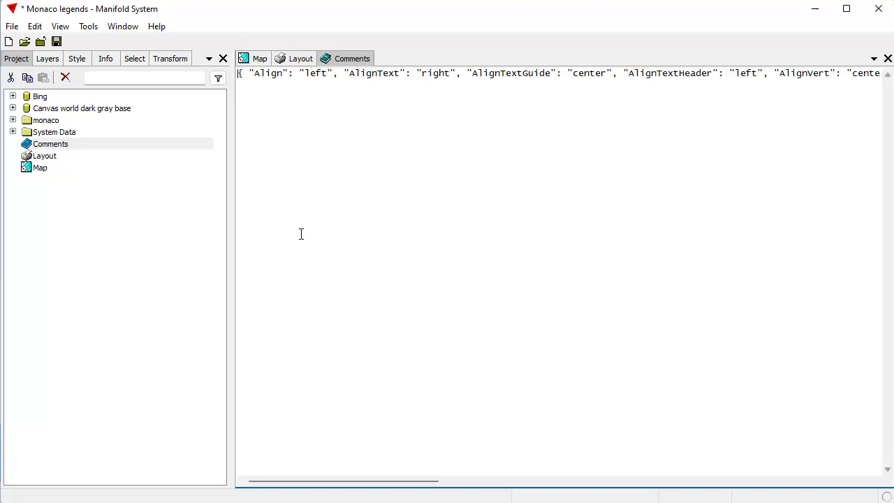
{"action": "key", "text": "ctrl+a"}
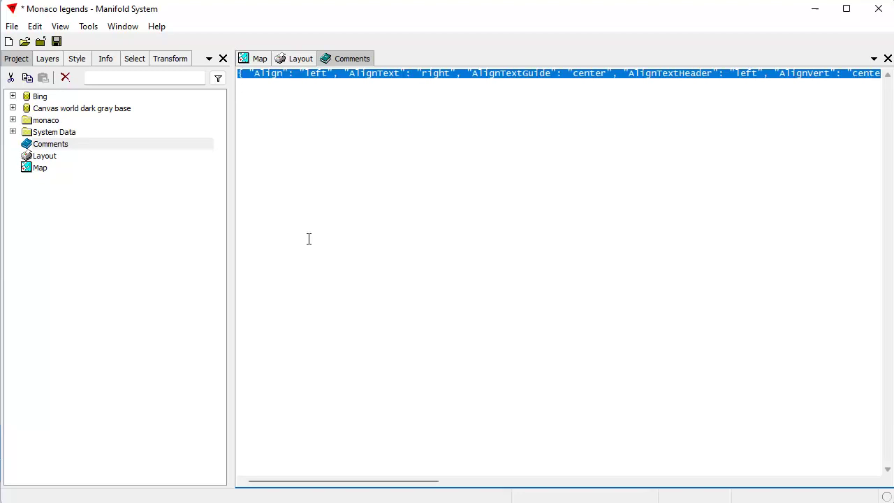
- Return to the map, replace the Legend value in the Map component's properties with the copied legend JSON, and apply it
{"action": "left_click", "coordinate": [260, 60]}
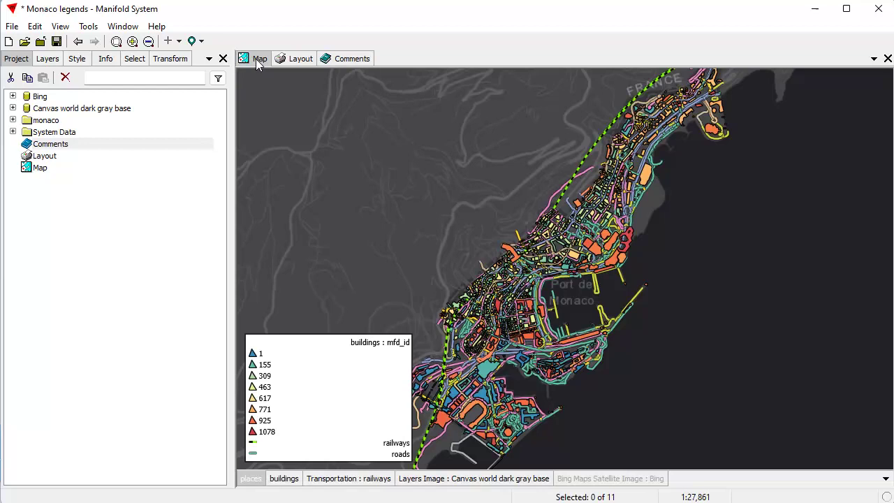
{"action": "right_click", "coordinate": [49, 173]}
{"action": "left_click", "coordinate": [137, 314]}
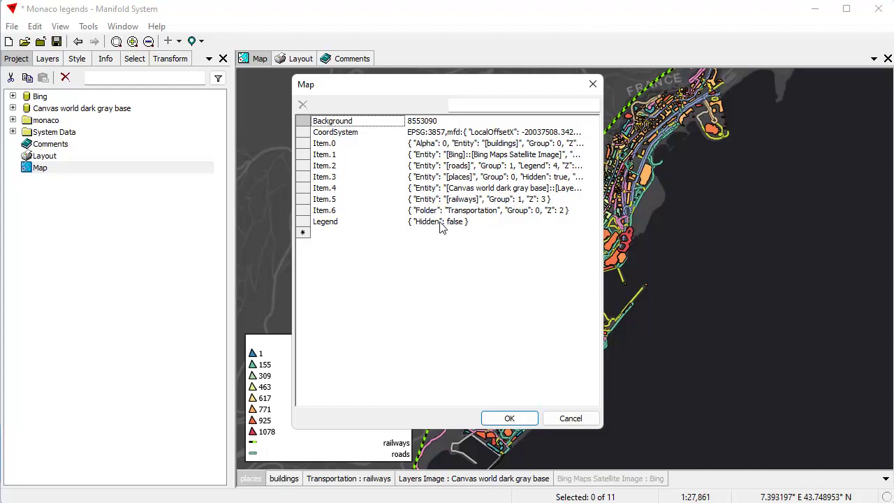
{"action": "left_click", "coordinate": [440, 227]}
{"action": "left_click_drag", "start_coordinate": [496, 230], "coordinate": [342, 227]}
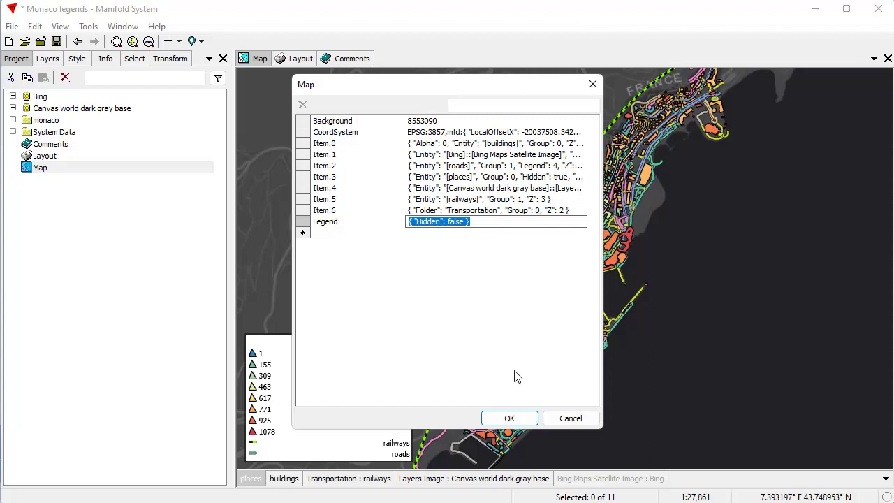
{"action": "key", "text": "ctrl+v"}
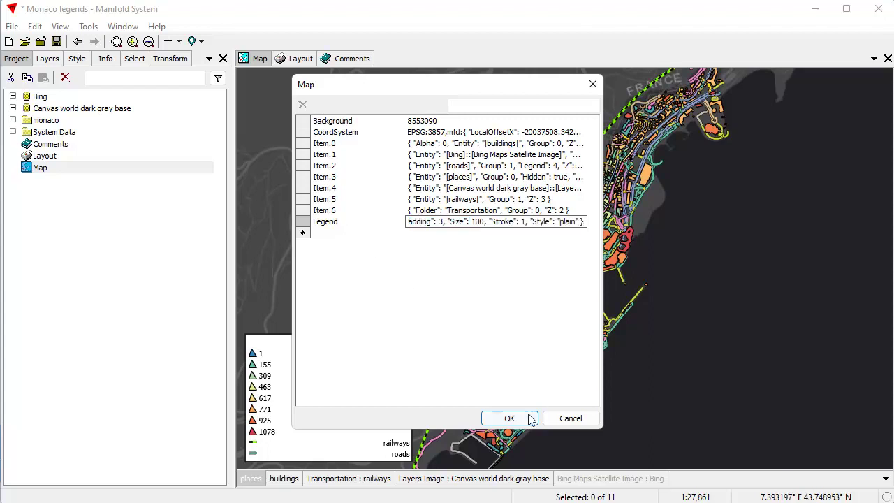
{"action": "key", "text": "Return"}
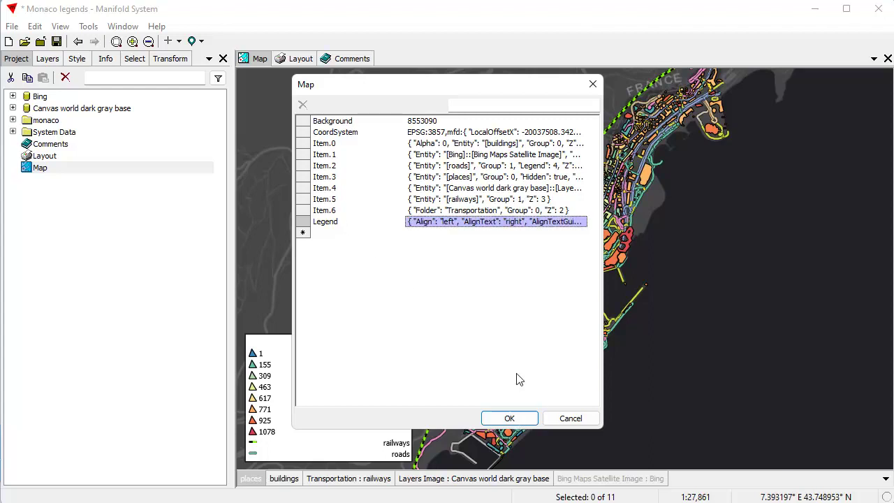
{"action": "left_click", "coordinate": [509, 419]}
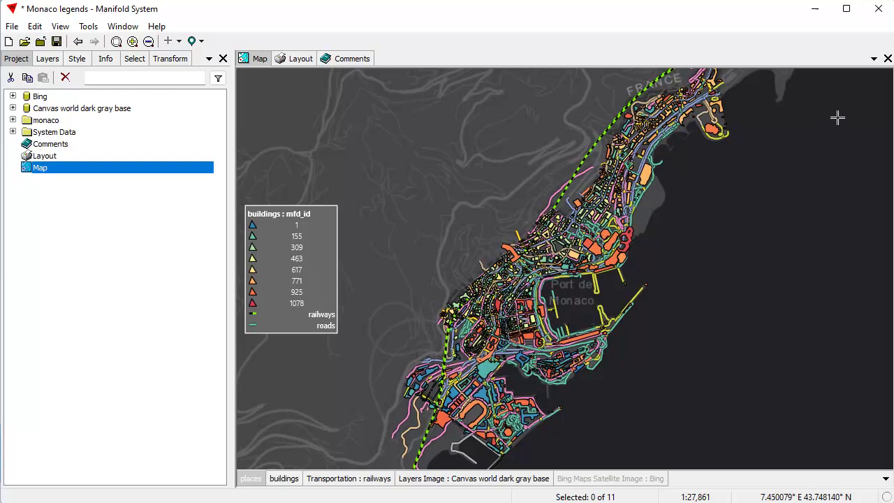
- Turn the North Arrow layer on in the map, and give it the half-white, half-black arrowhead style with a smaller size
{"action": "left_click", "coordinate": [48, 60]}
{"action": "left_click", "coordinate": [206, 96]}
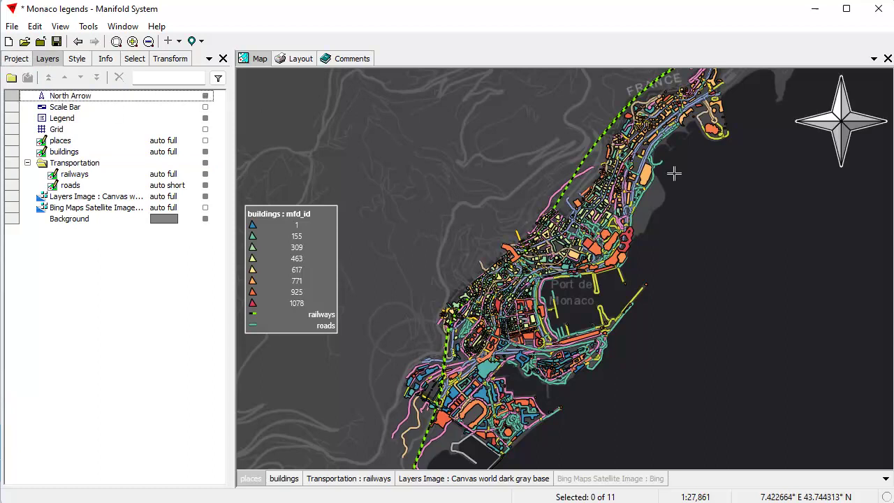
{"action": "double_click", "coordinate": [81, 99]}
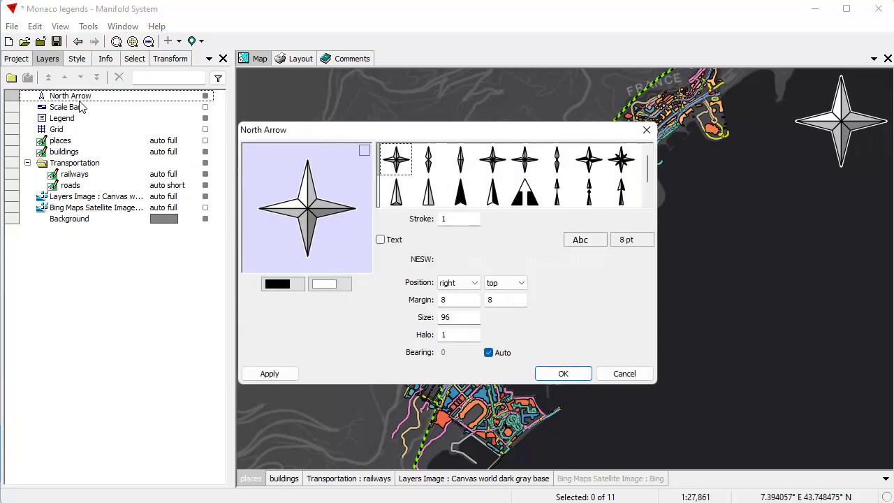
{"action": "left_click", "coordinate": [475, 195]}
{"action": "left_click", "coordinate": [492, 192]}
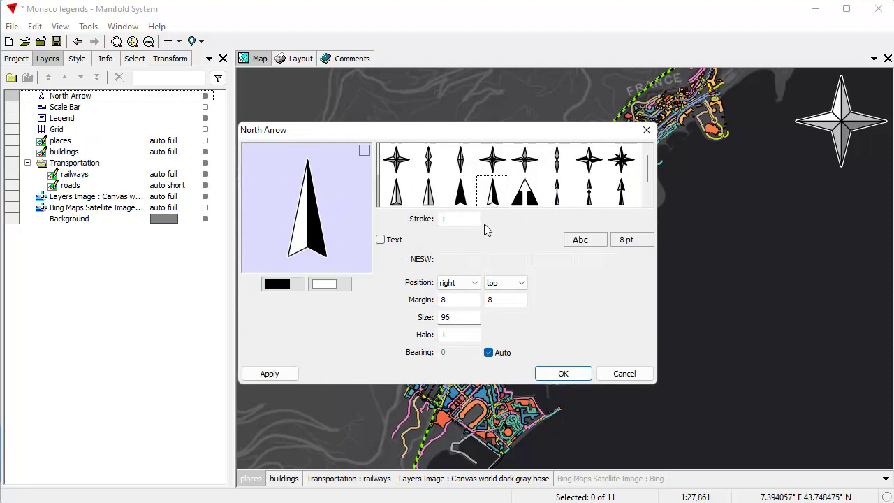
{"action": "left_click", "coordinate": [450, 320]}
{"action": "left_click_drag", "start_coordinate": [451, 319], "coordinate": [417, 327]}
{"action": "type", "text": "6"}
{"action": "left_click", "coordinate": [563, 372]}
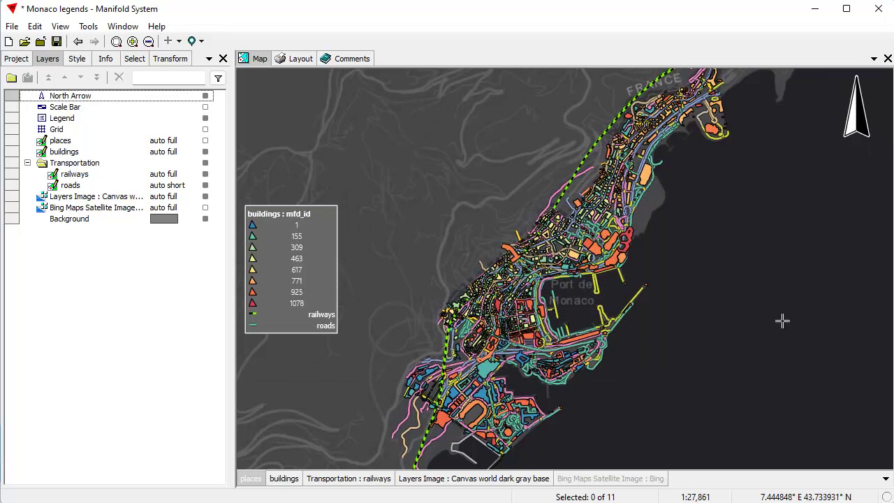
- Toggle the North Arrow layer's visibility in the map, leaving the layer off
{"action": "left_click", "coordinate": [206, 97]}
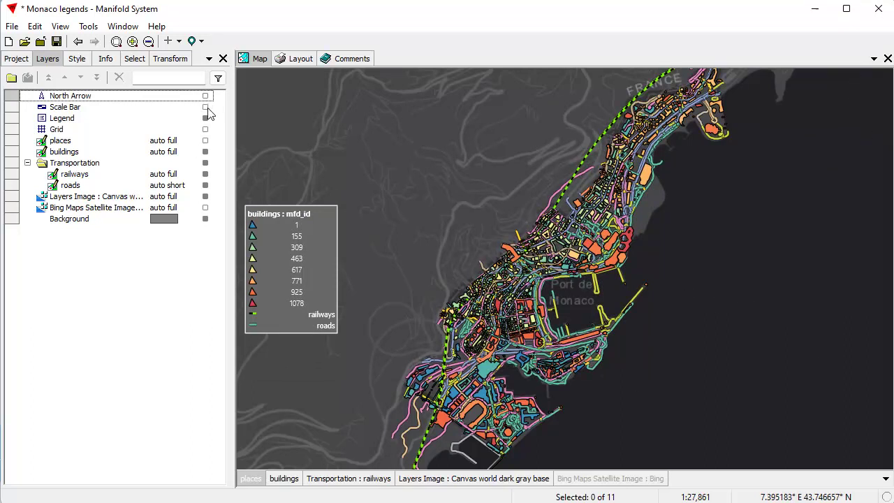
{"action": "left_click", "coordinate": [205, 96]}
{"action": "left_click", "coordinate": [206, 96]}
- Toggle the map's Legend layer off and on to compare the map with and without its legend
{"action": "left_click", "coordinate": [206, 118]}
{"action": "left_click", "coordinate": [206, 118]}
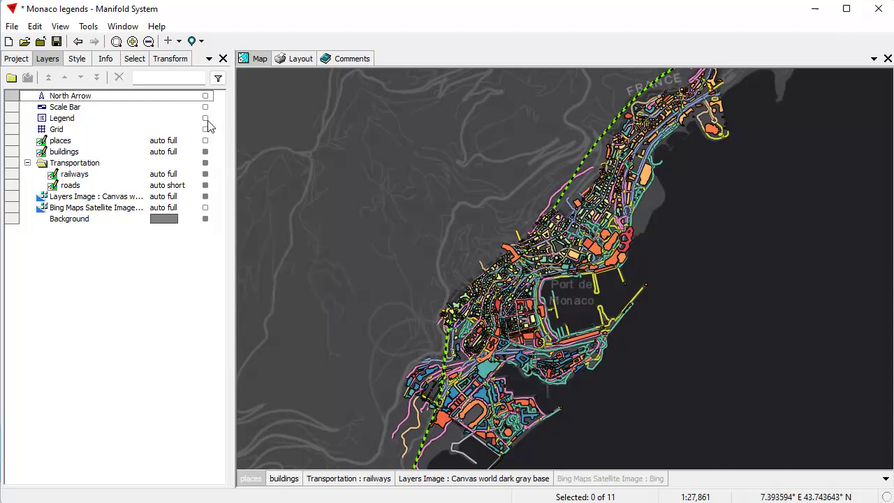
{"action": "left_click", "coordinate": [206, 119]}
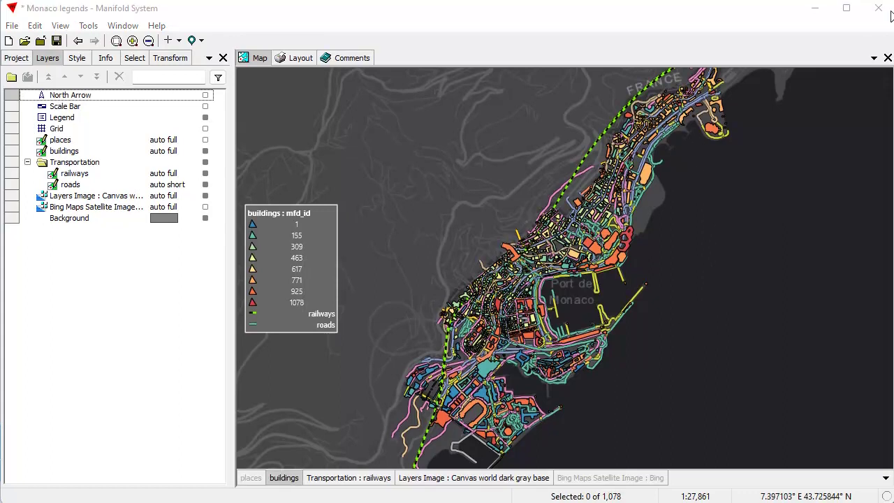
{"action": "left_click", "coordinate": [607, 13]}
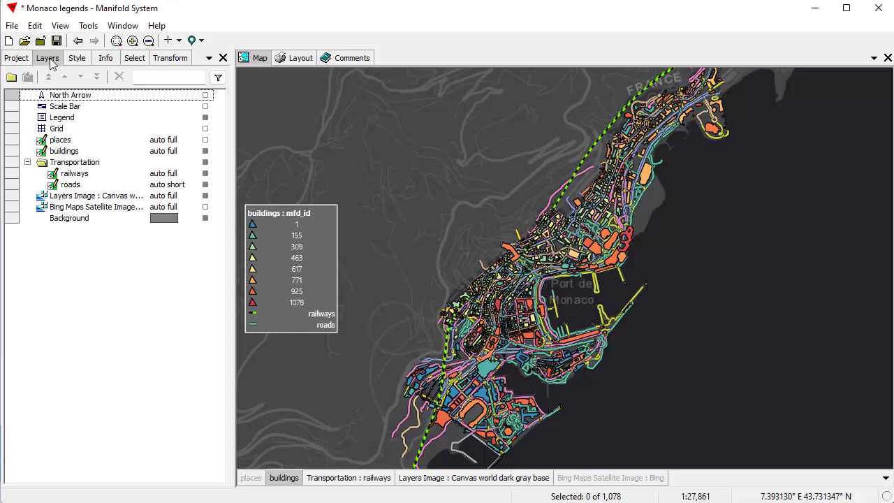
{"action": "left_click", "coordinate": [205, 117]}
{"action": "left_click", "coordinate": [205, 117]}
{"action": "left_click", "coordinate": [206, 117]}
{"action": "left_click", "coordinate": [206, 118]}
- Open the map legend's style settings, move the dialog clear of the legend to review them, and cancel without changes
{"action": "left_click", "coordinate": [172, 186]}
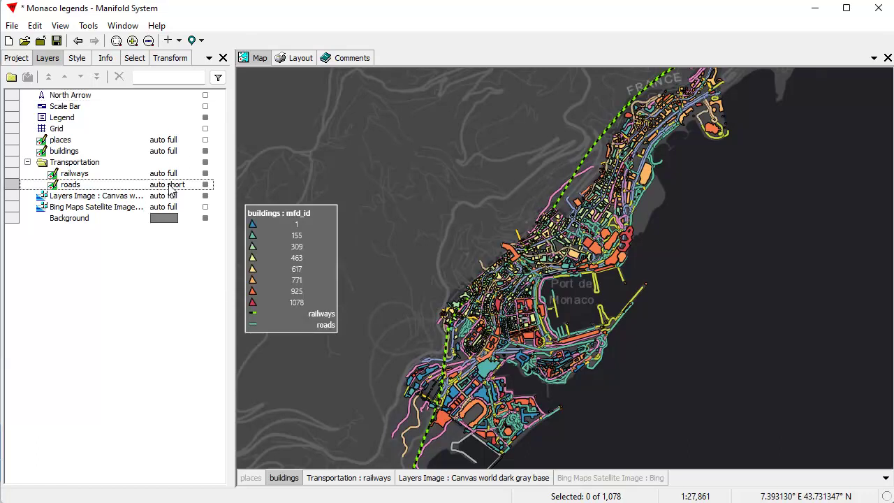
{"action": "left_click", "coordinate": [102, 280]}
{"action": "double_click", "coordinate": [69, 120]}
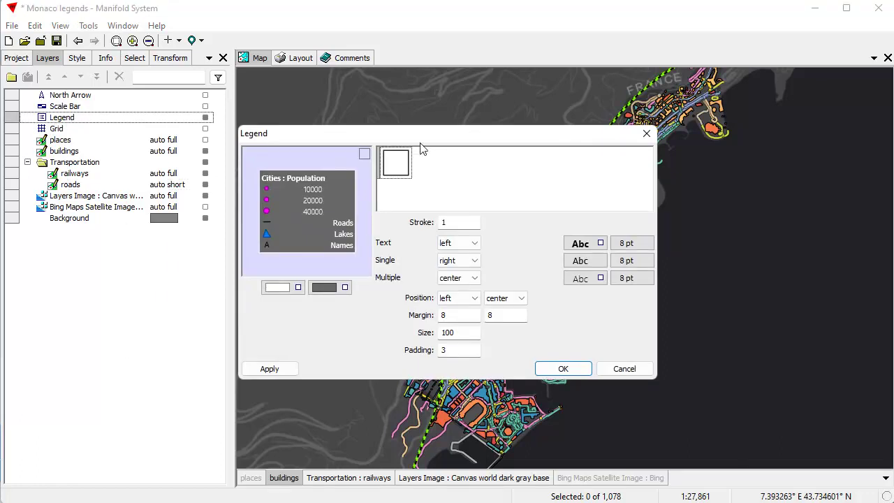
{"action": "left_click_drag", "start_coordinate": [422, 144], "coordinate": [571, 148]}
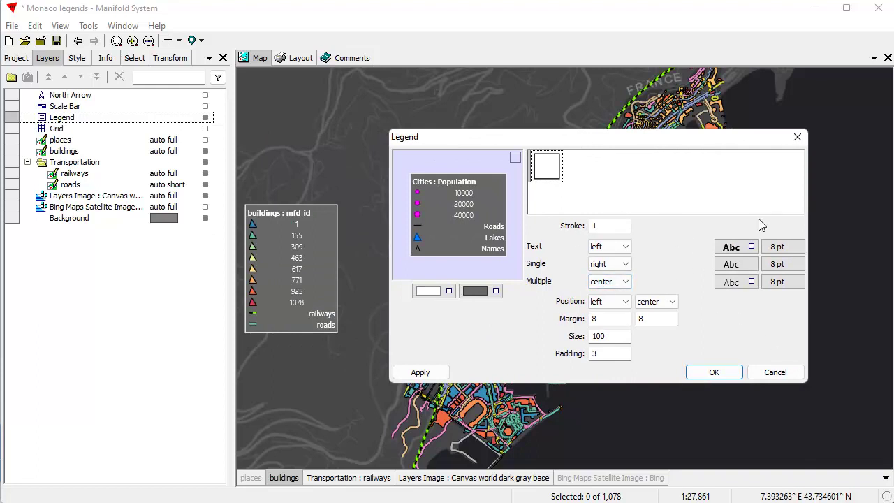
{"action": "left_click", "coordinate": [790, 372]}
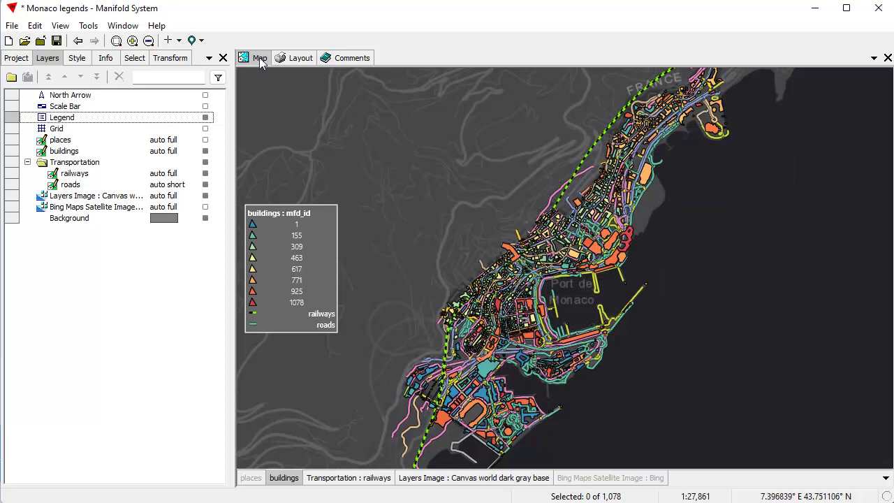
- Switch to the layout and create a legend over the upper-left area of the map frame
{"action": "left_click", "coordinate": [298, 58]}
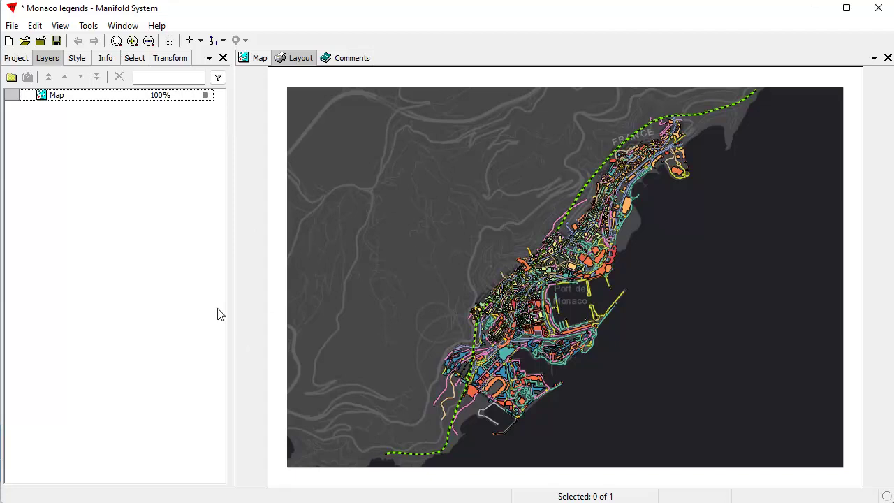
{"action": "left_click", "coordinate": [200, 40]}
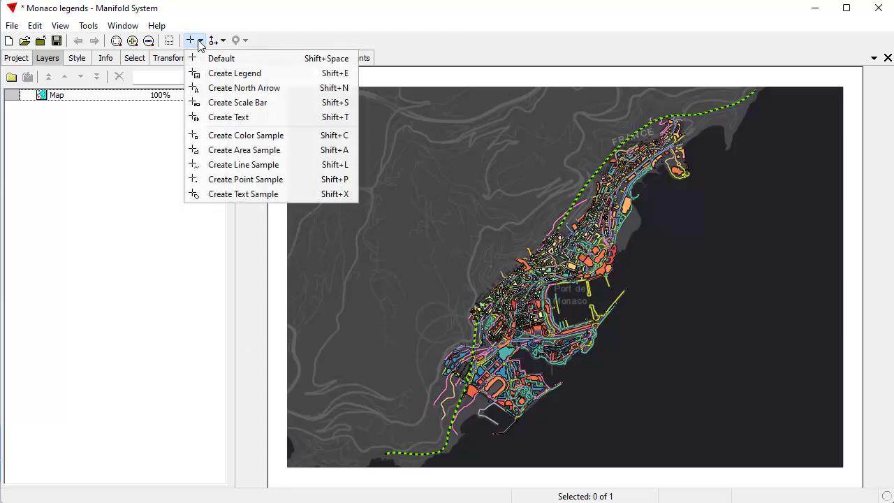
{"action": "left_click", "coordinate": [234, 73]}
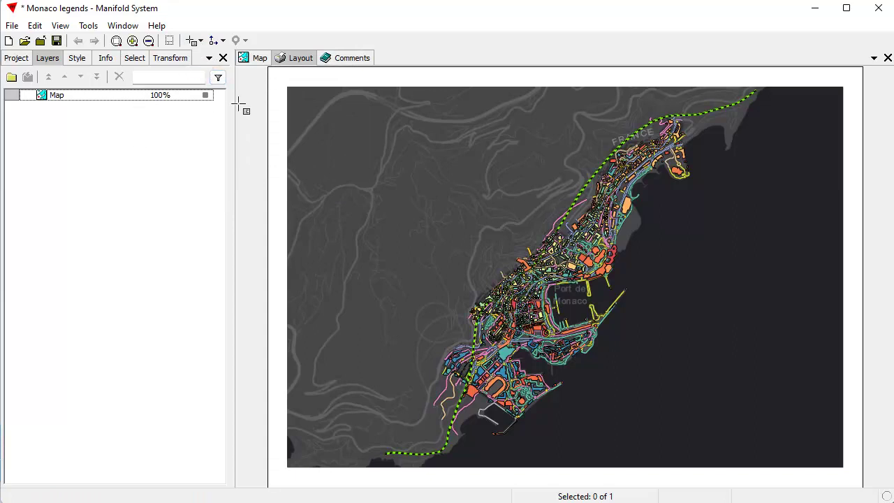
{"action": "left_click", "coordinate": [358, 161]}
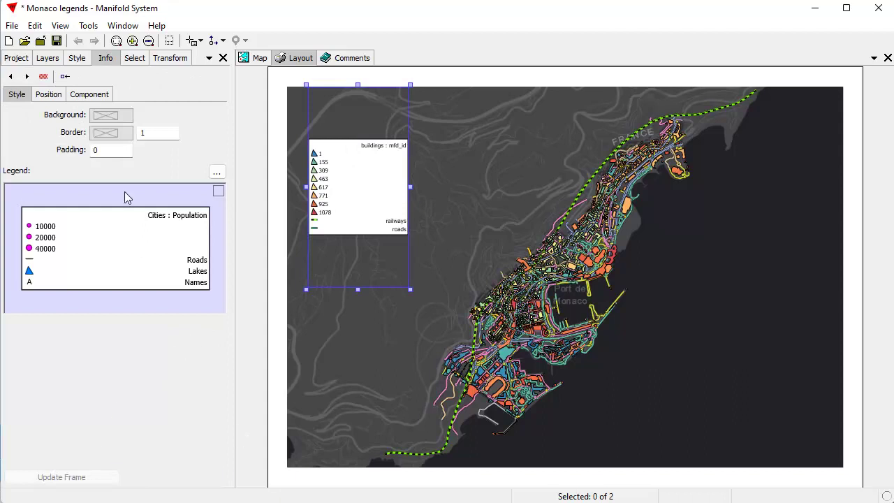
- Select the layout's Legend layer and toggle its visibility to view the layout with and without the legend
{"action": "left_click", "coordinate": [47, 61]}
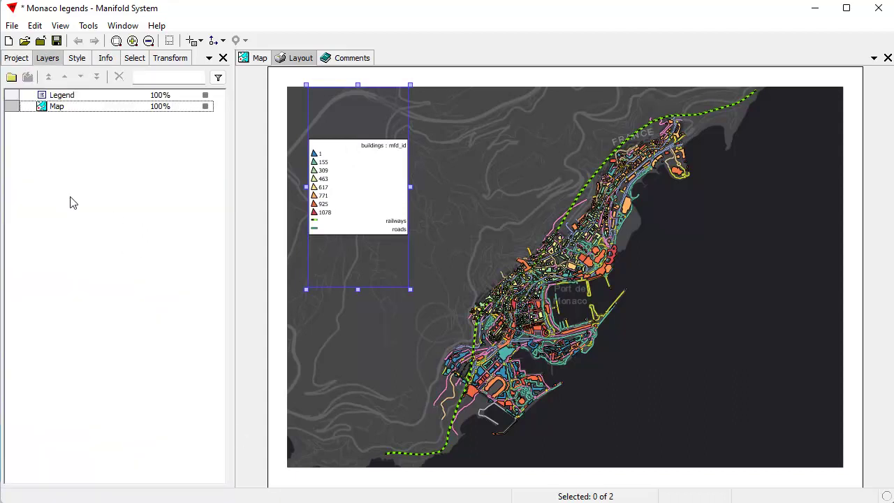
{"action": "left_click", "coordinate": [77, 98]}
{"action": "left_click", "coordinate": [205, 95]}
{"action": "left_click", "coordinate": [205, 95]}
{"action": "left_click", "coordinate": [205, 95]}
{"action": "left_click", "coordinate": [205, 95]}
{"action": "left_click", "coordinate": [206, 96]}
{"action": "left_click", "coordinate": [205, 95]}
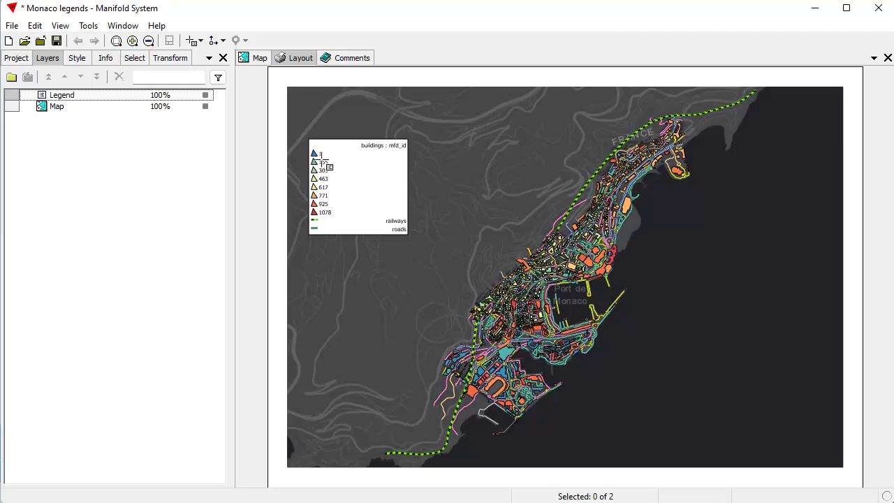
- Compare the map's own legend with the layout's legend, and toggle the layout legend off and on again
{"action": "left_click", "coordinate": [256, 58]}
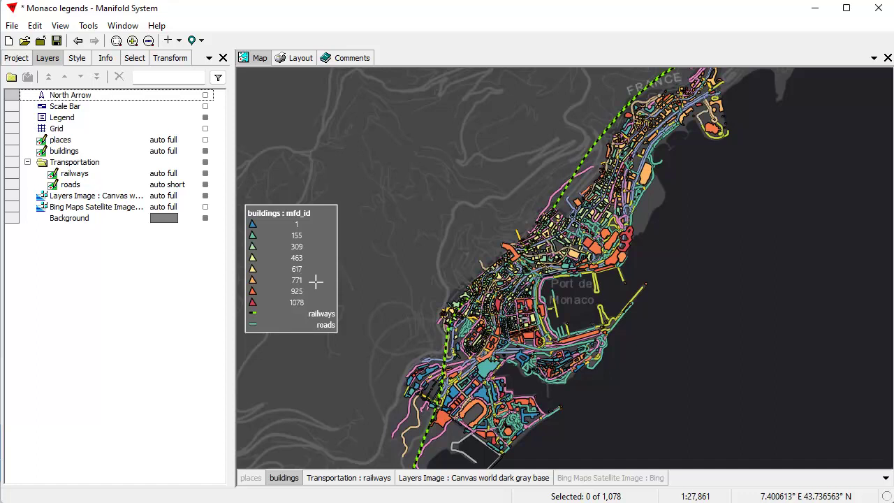
{"action": "left_click", "coordinate": [299, 60]}
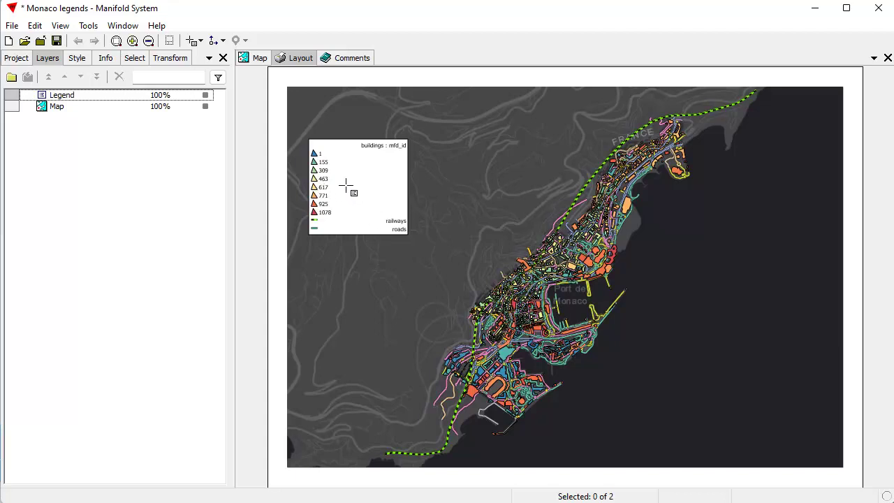
{"action": "left_click", "coordinate": [205, 95]}
{"action": "left_click", "coordinate": [206, 95]}
{"action": "left_click", "coordinate": [206, 95]}
{"action": "left_click", "coordinate": [204, 95]}
{"action": "left_click", "coordinate": [205, 95]}
{"action": "left_click", "coordinate": [205, 95]}
- Split the layout's Legend layer into samples, and collapse and expand the resulting Legend folder
{"action": "right_click", "coordinate": [61, 99]}
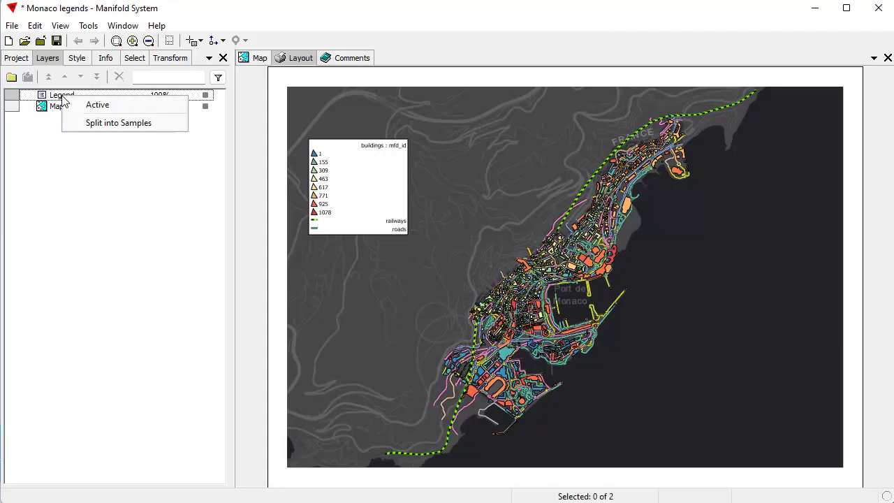
{"action": "left_click", "coordinate": [107, 124]}
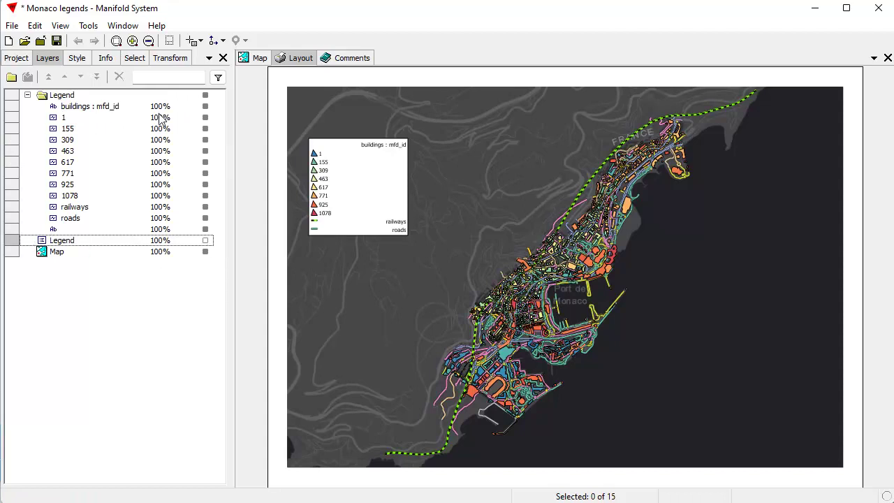
{"action": "left_click", "coordinate": [27, 95]}
{"action": "left_click", "coordinate": [28, 95]}
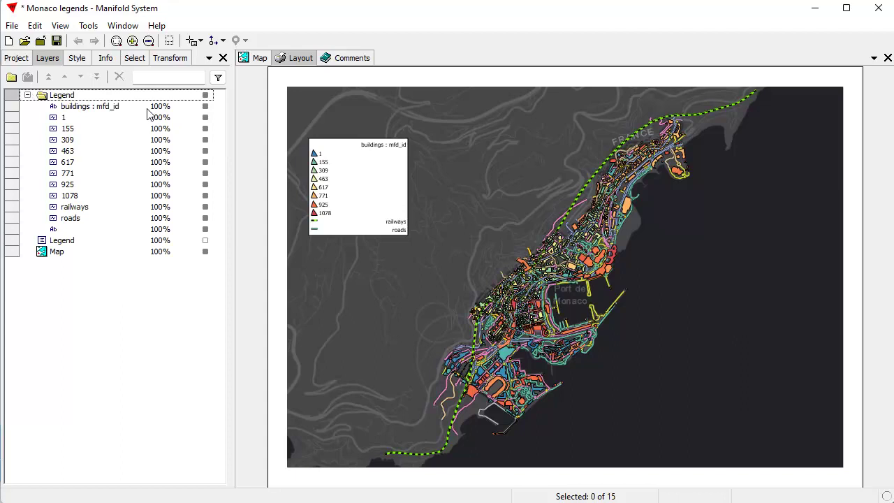
- Turn the Legend folder of samples off in the layout, collapse it, and turn it back on
{"action": "left_click", "coordinate": [205, 95]}
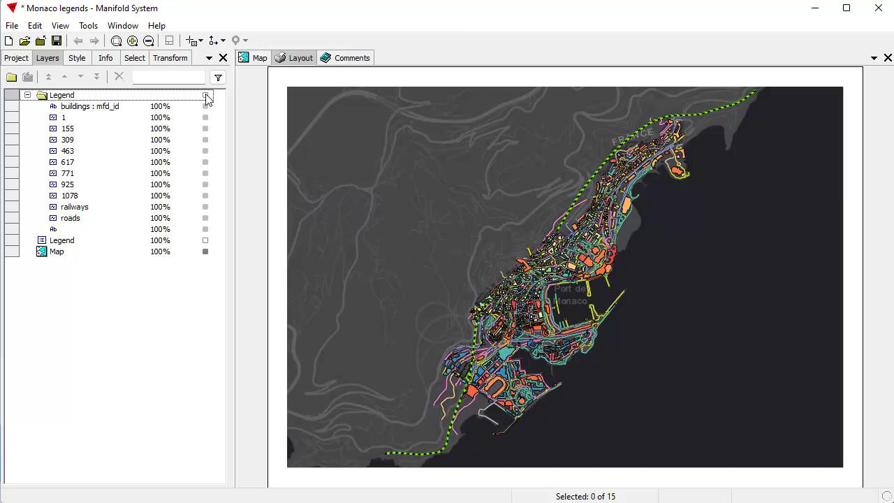
{"action": "left_click", "coordinate": [27, 95]}
{"action": "left_click", "coordinate": [206, 96]}
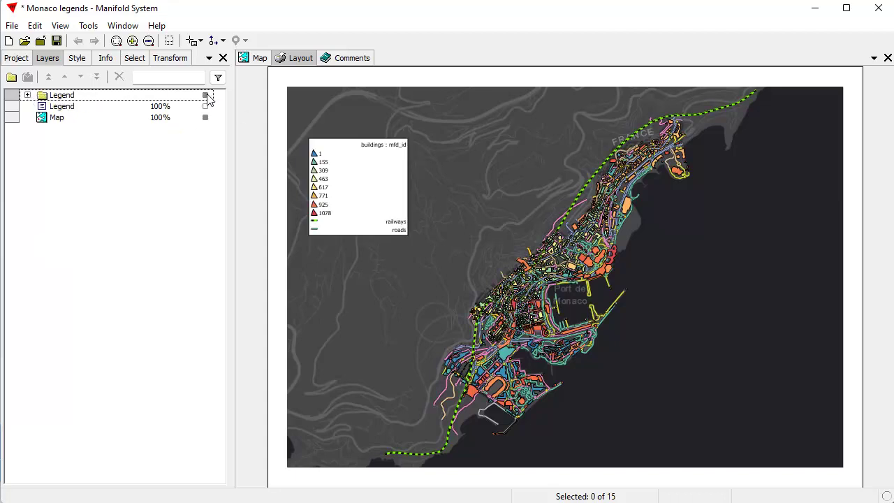
- Turn the Legend folder off, show and hide the original Legend layer for comparison, and turn the folder back on
{"action": "left_click", "coordinate": [206, 96]}
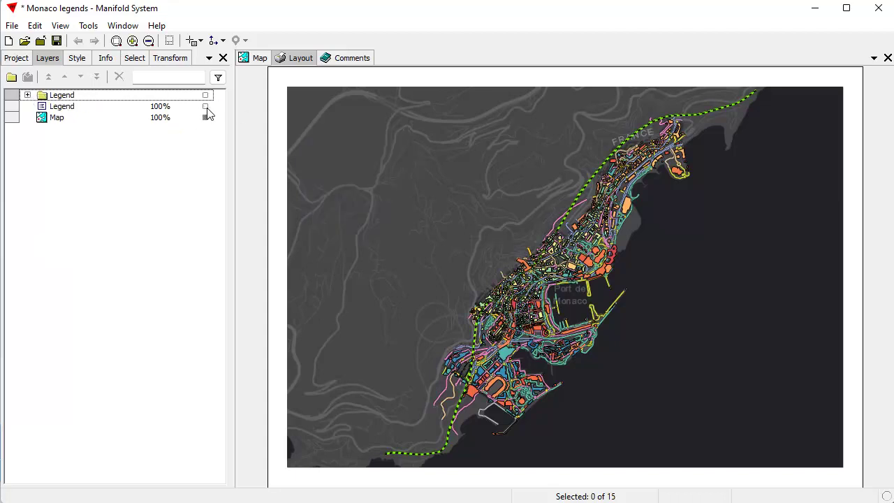
{"action": "left_click", "coordinate": [206, 107]}
{"action": "left_click", "coordinate": [207, 107]}
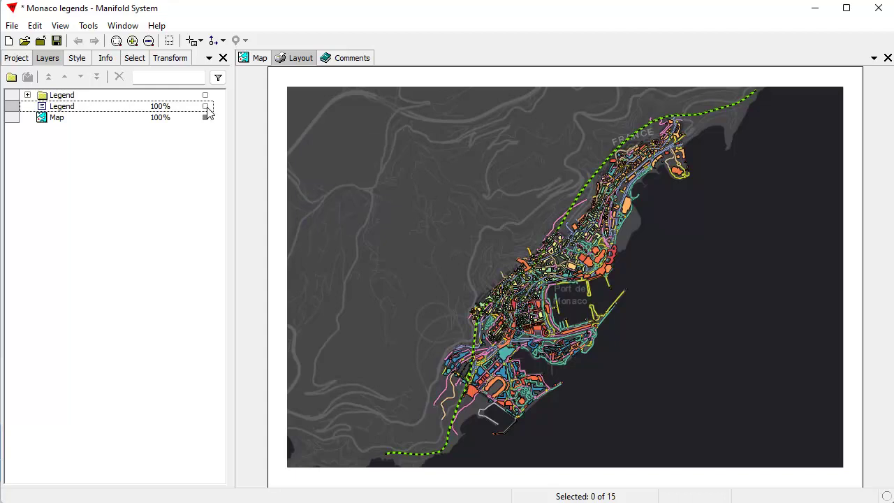
{"action": "left_click", "coordinate": [206, 107]}
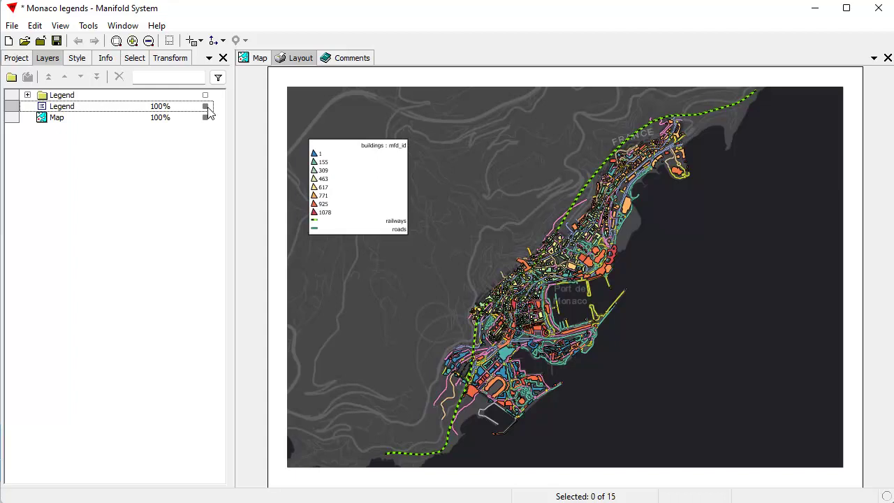
{"action": "left_click", "coordinate": [206, 107]}
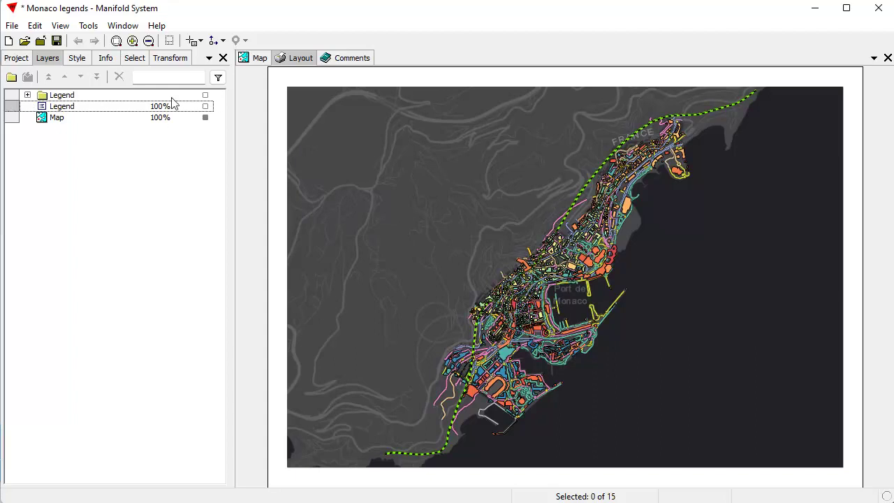
{"action": "left_click", "coordinate": [206, 95]}
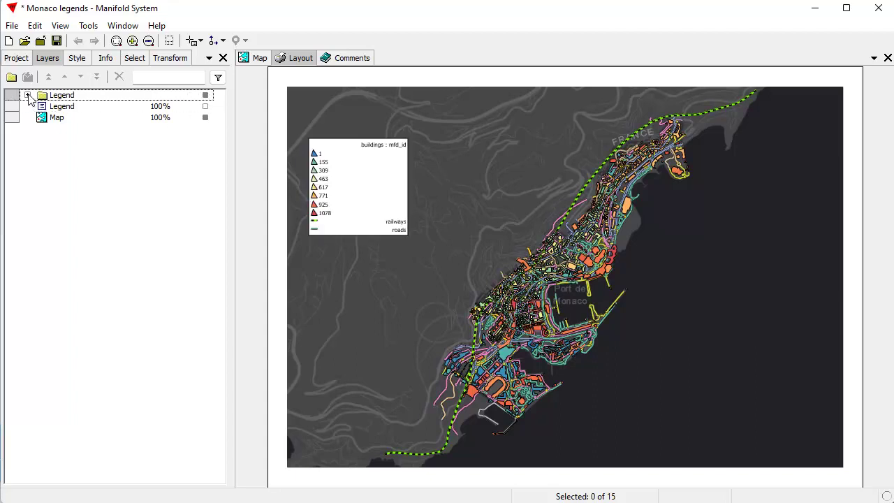
- Expand the Legend folder and make the buildings : mfd_id label the active frame
{"action": "left_click", "coordinate": [28, 95]}
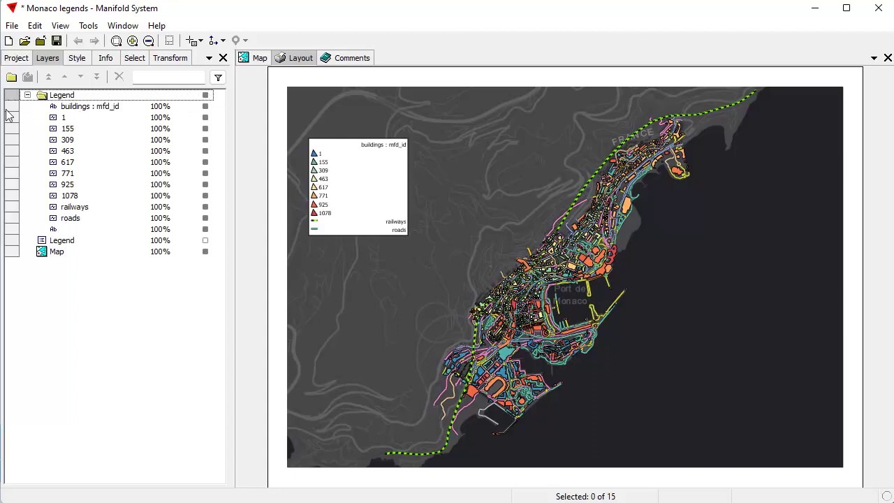
{"action": "left_click", "coordinate": [104, 110]}
{"action": "right_click", "coordinate": [107, 112]}
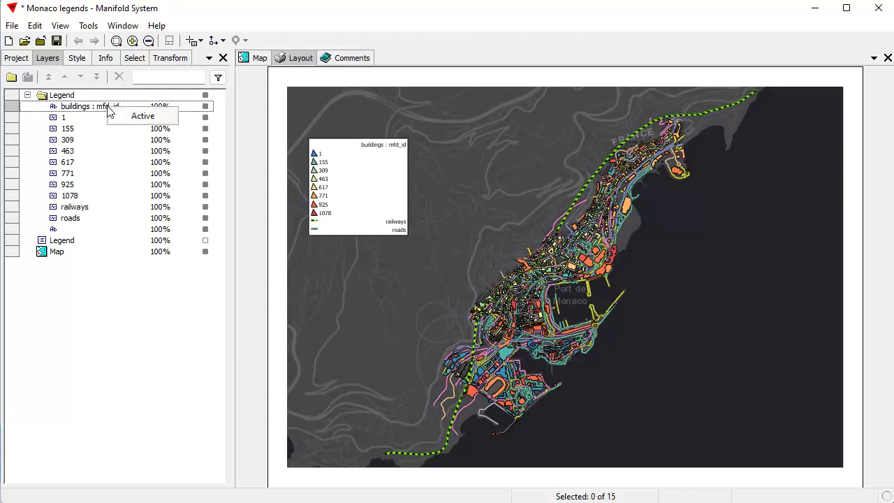
{"action": "left_click", "coordinate": [135, 118]}
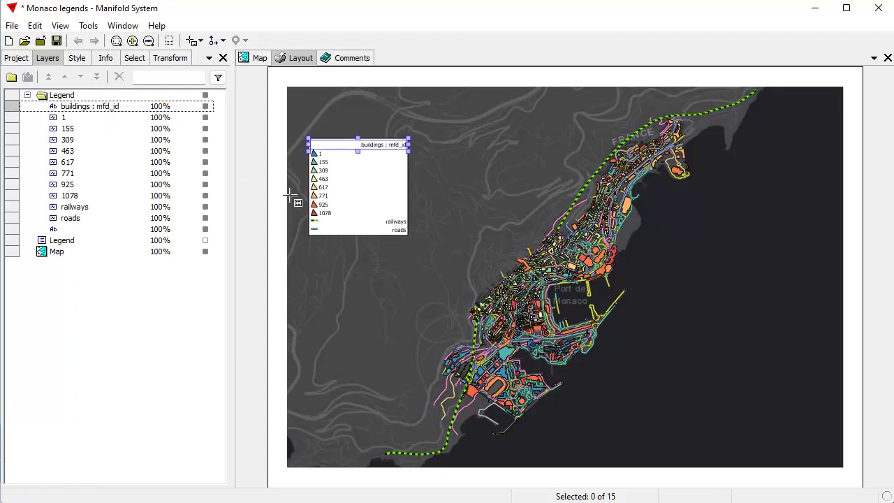
- Select individual samples of the split legend in the layout one after another, including 617 and 925, to view their style properties
{"action": "left_click", "coordinate": [325, 179]}
{"action": "left_click", "coordinate": [325, 196]}
{"action": "left_click", "coordinate": [323, 171]}
{"action": "left_click", "coordinate": [324, 187]}
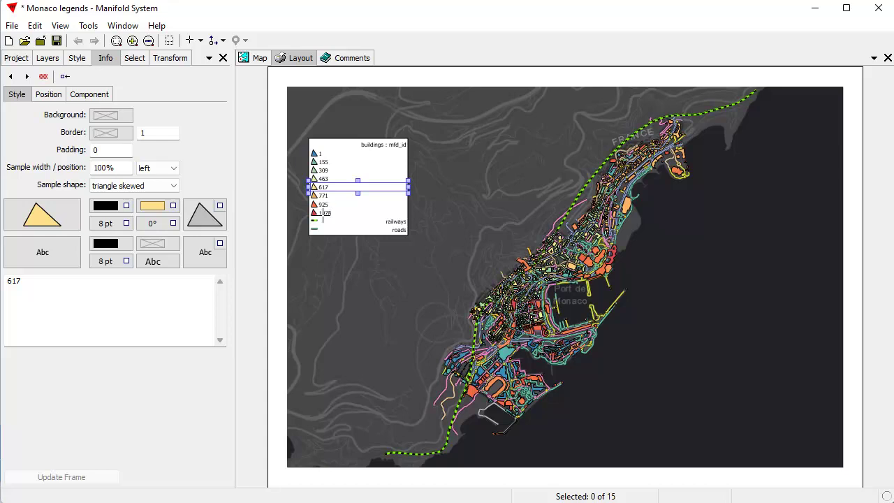
{"action": "left_click", "coordinate": [325, 196]}
{"action": "left_click", "coordinate": [325, 204]}
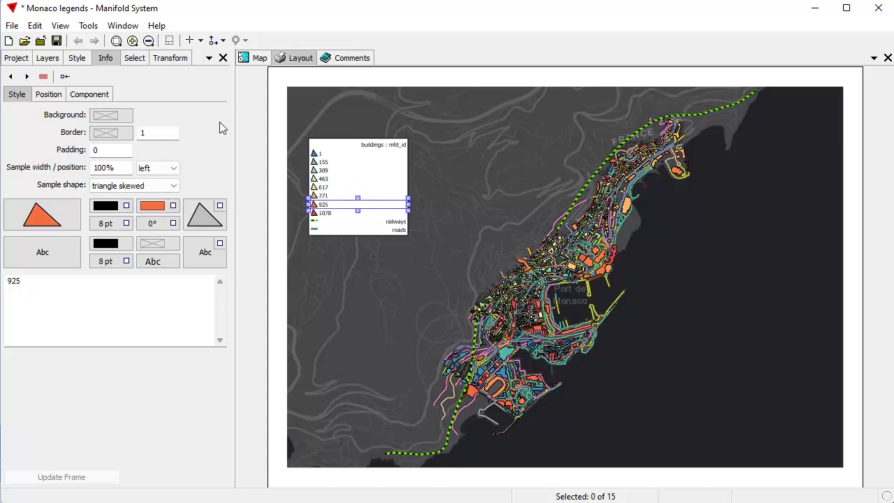
- Try a hexagon for the 617 legend sample, and set its sample shape to diamond, updating the frame each time
{"action": "left_click", "coordinate": [324, 187]}
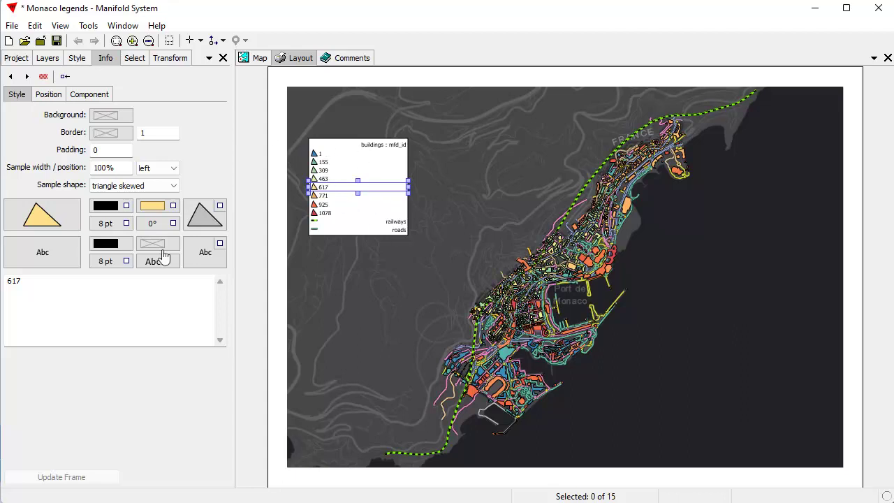
{"action": "left_click", "coordinate": [174, 185]}
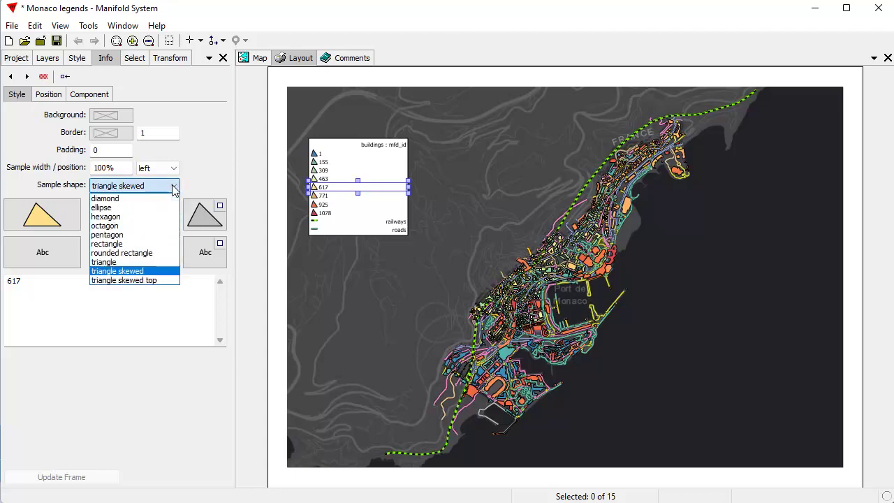
{"action": "left_click", "coordinate": [120, 216]}
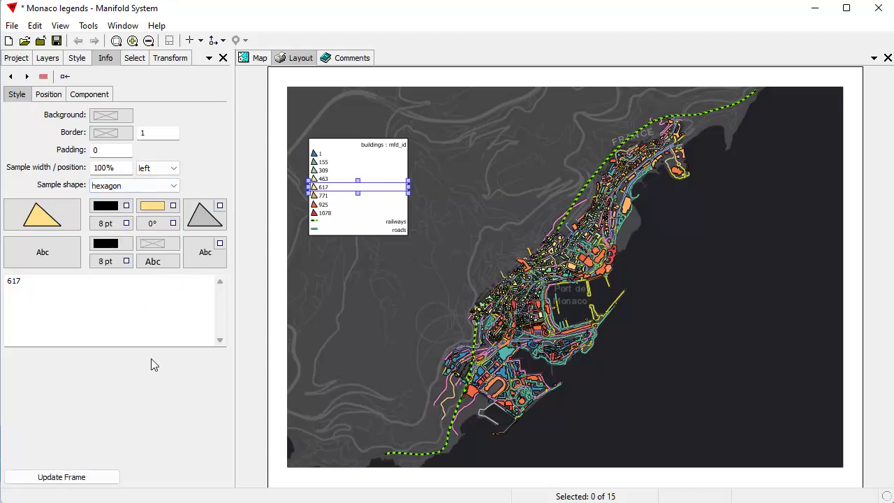
{"action": "left_click", "coordinate": [86, 479]}
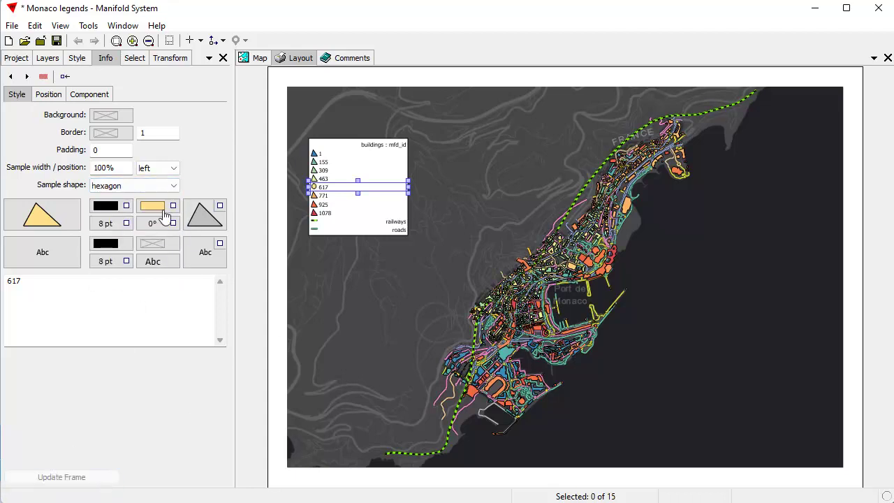
{"action": "left_click", "coordinate": [174, 186]}
{"action": "left_click", "coordinate": [112, 197]}
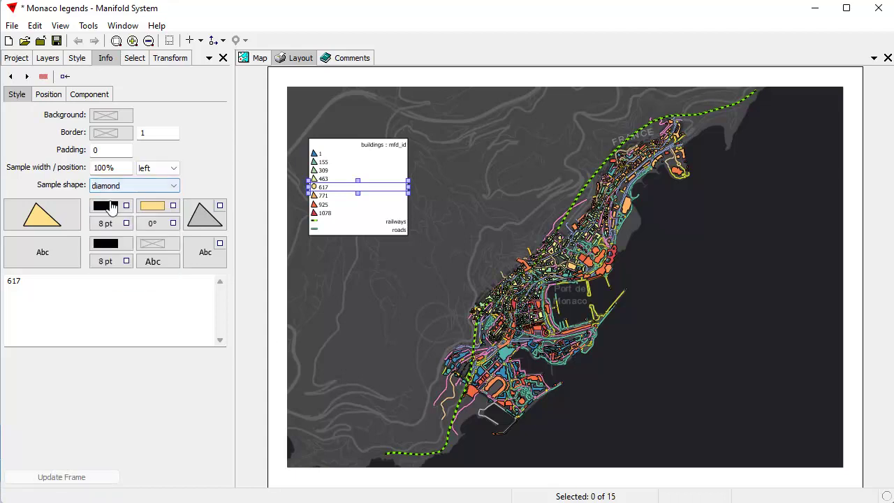
{"action": "left_click", "coordinate": [95, 478]}
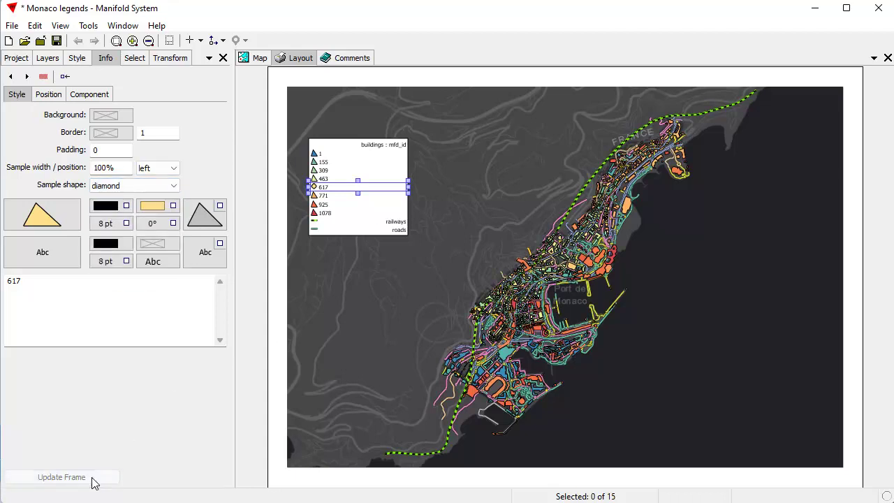
- Apply the active 617 sample's format to all samples from 1 through roads using Same Format, and clear the selection
{"action": "left_click", "coordinate": [48, 60]}
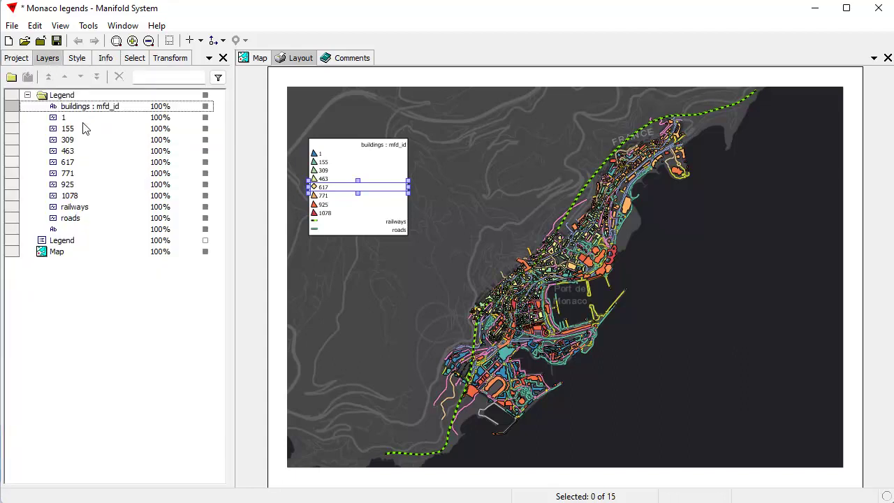
{"action": "left_click", "coordinate": [80, 119]}
{"action": "left_click", "coordinate": [103, 219], "text": "shift"}
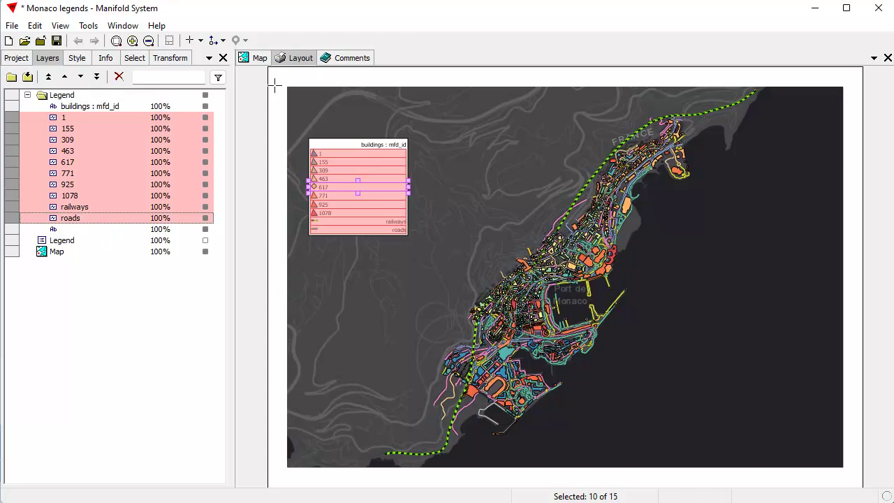
{"action": "left_click", "coordinate": [217, 40]}
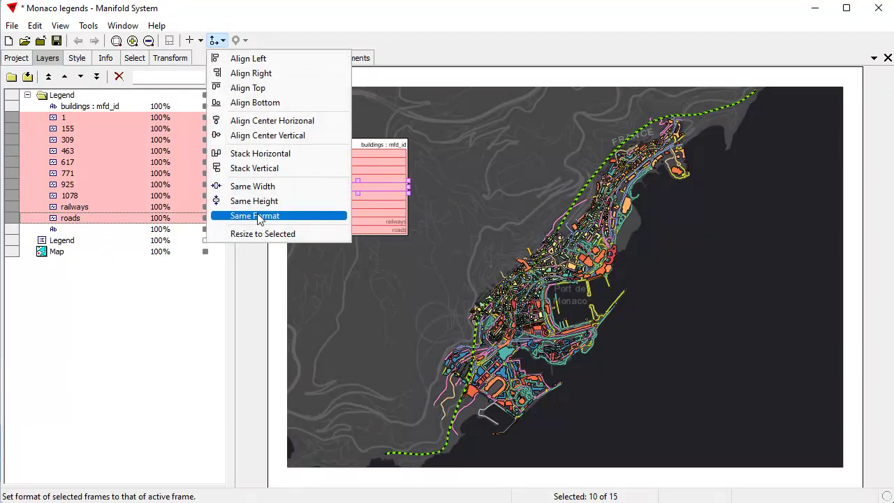
{"action": "left_click", "coordinate": [488, 37]}
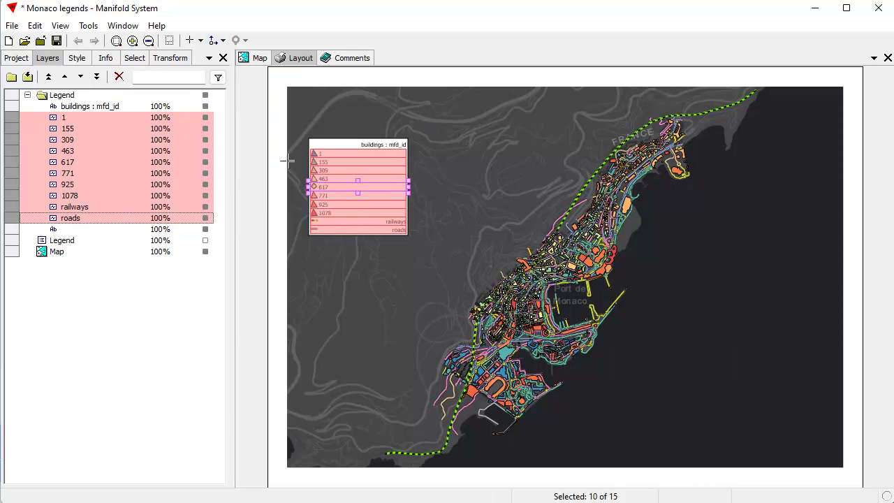
{"action": "left_click", "coordinate": [221, 40]}
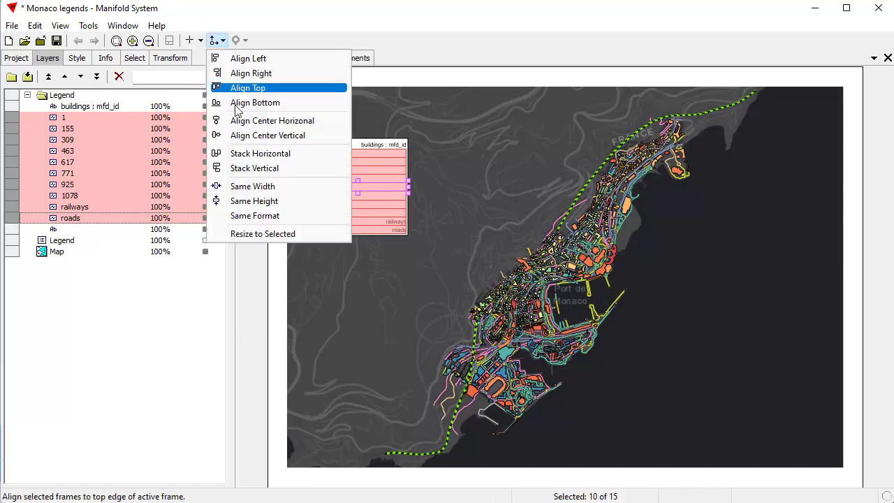
{"action": "left_click", "coordinate": [265, 217]}
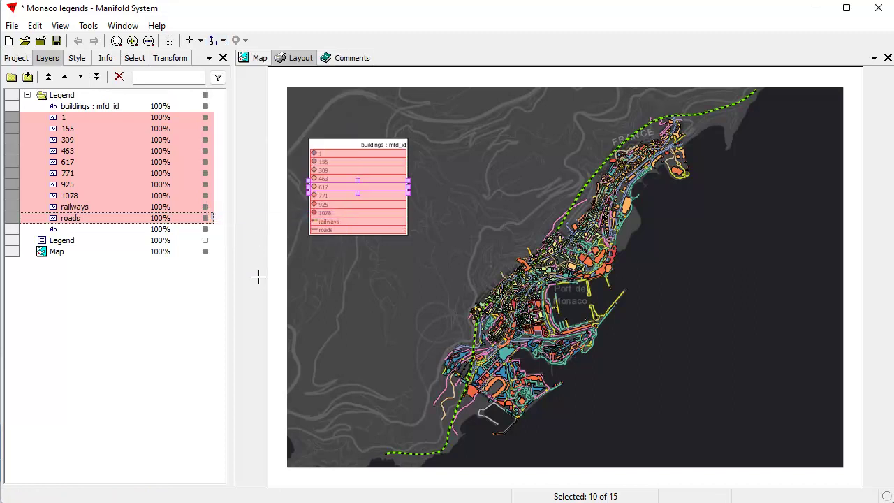
{"action": "left_click", "coordinate": [135, 407]}
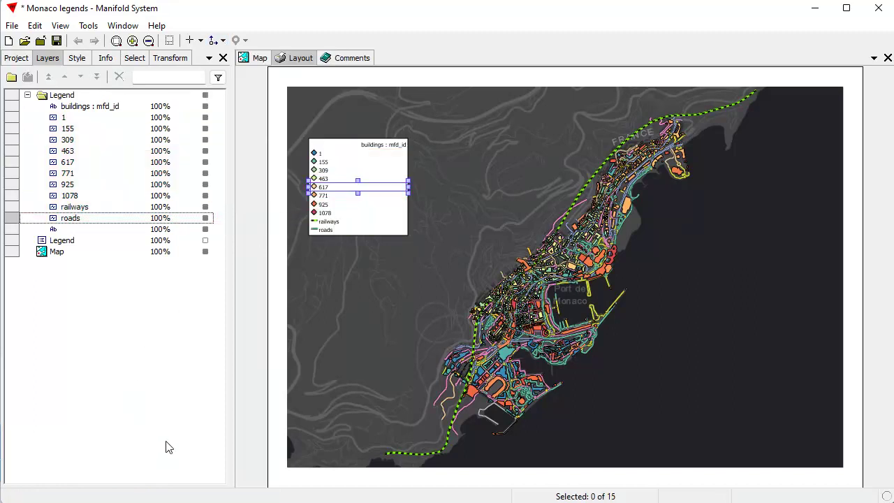
{"action": "left_click", "coordinate": [306, 484]}
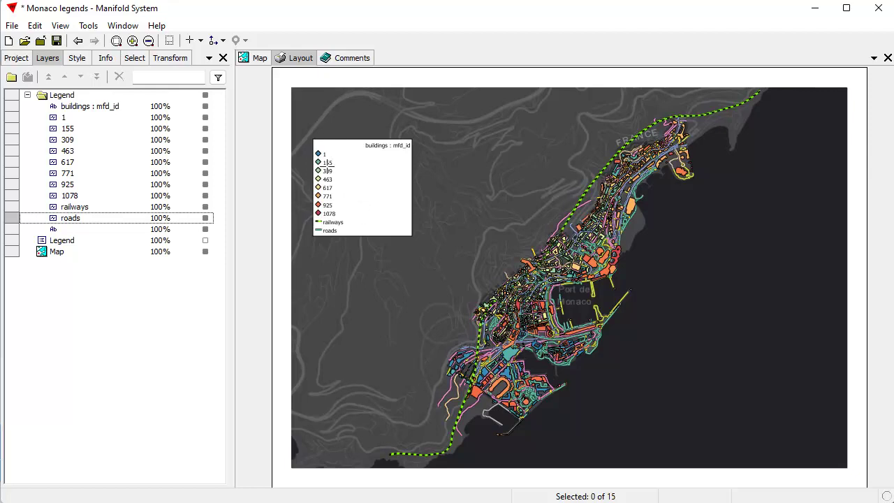
- Collapse the Legend folder, check the commands available for the original Legend layer, and view the map's own legend before returning to the layout
{"action": "left_click", "coordinate": [27, 97]}
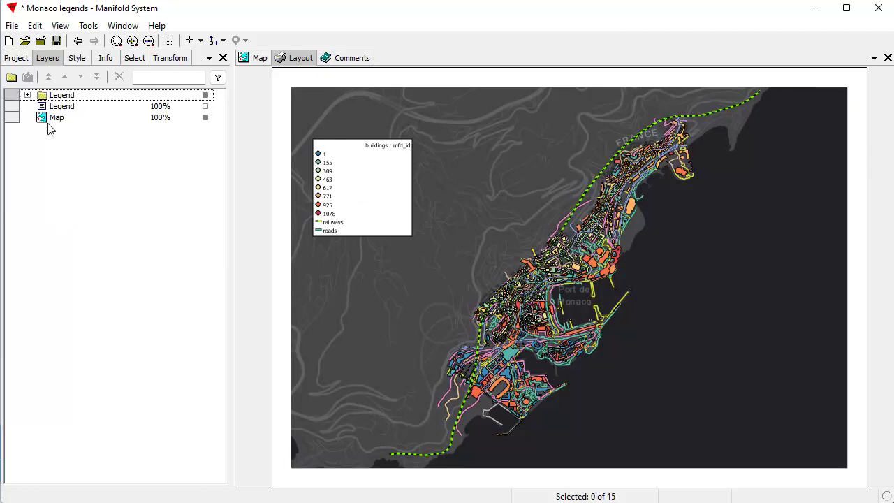
{"action": "right_click", "coordinate": [61, 109]}
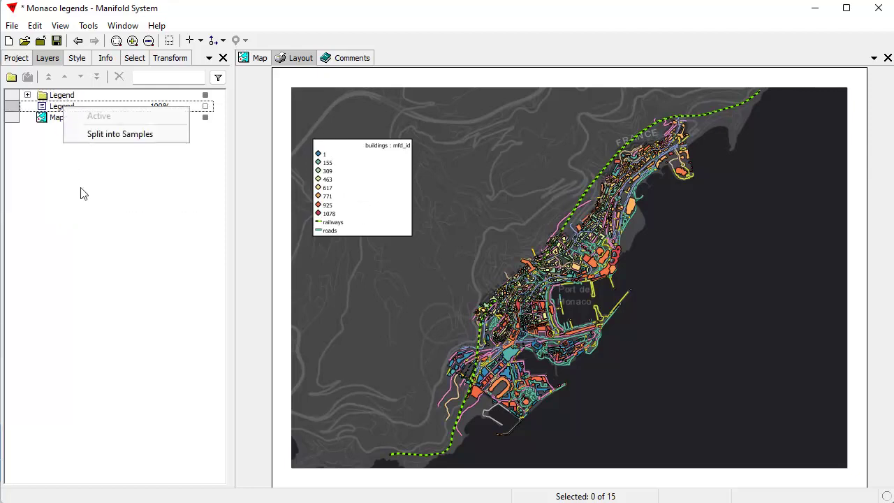
{"action": "left_click", "coordinate": [139, 305]}
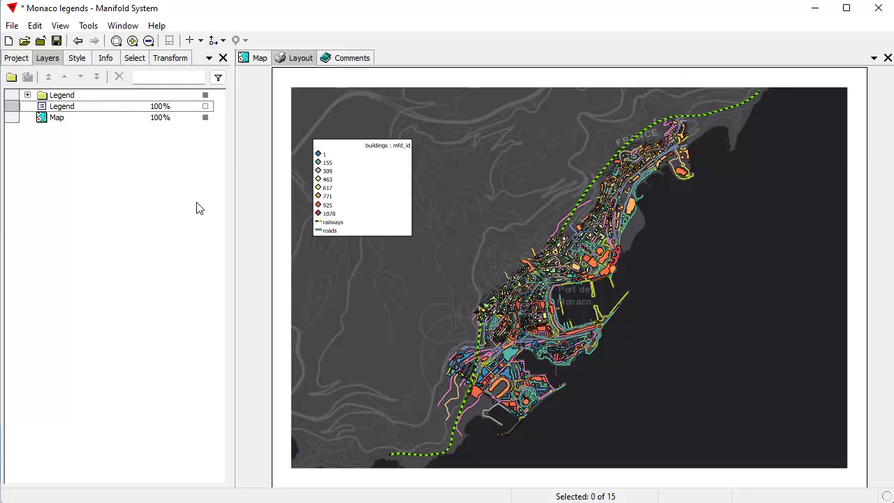
{"action": "left_click", "coordinate": [260, 60]}
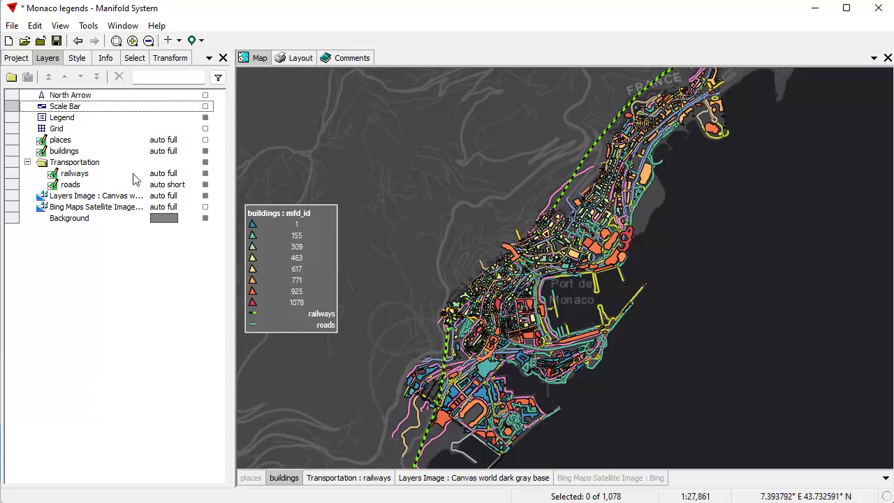
{"action": "left_click", "coordinate": [290, 59]}
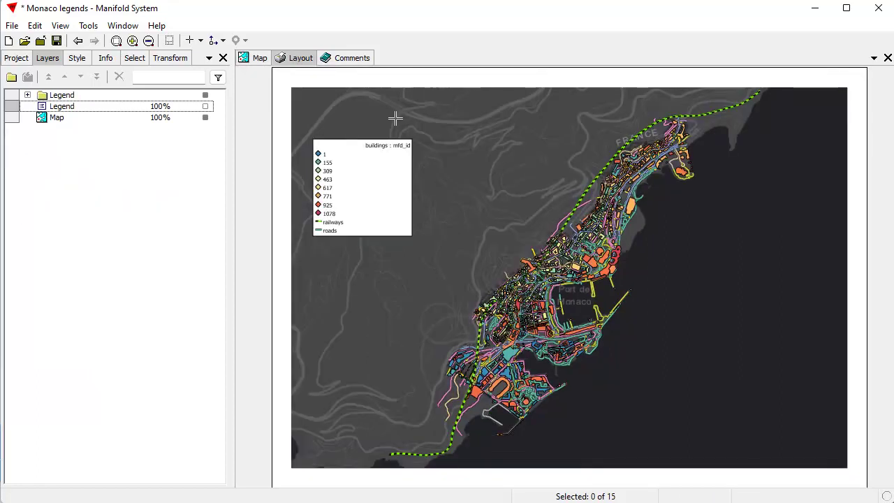
- Alternate visibility between the original Legend layer and the folder of diamond samples, ending with only the folder shown and expanded
{"action": "left_click", "coordinate": [205, 95]}
{"action": "left_click", "coordinate": [205, 107]}
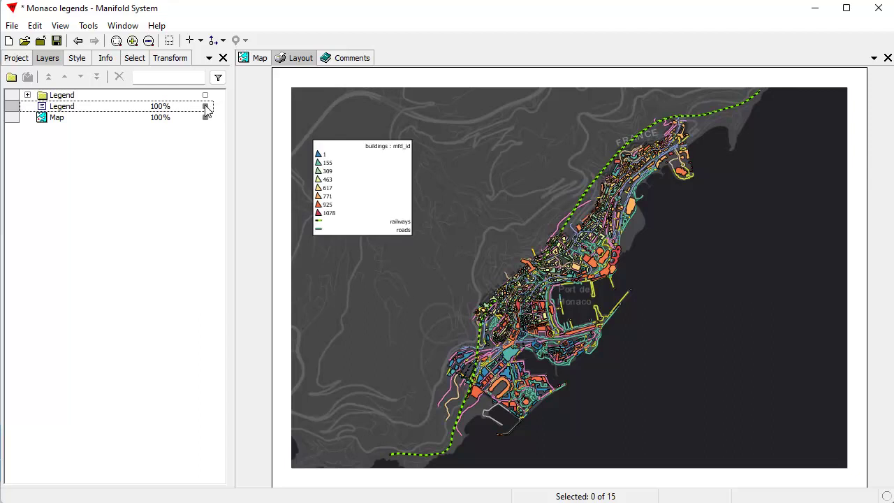
{"action": "left_click", "coordinate": [206, 107]}
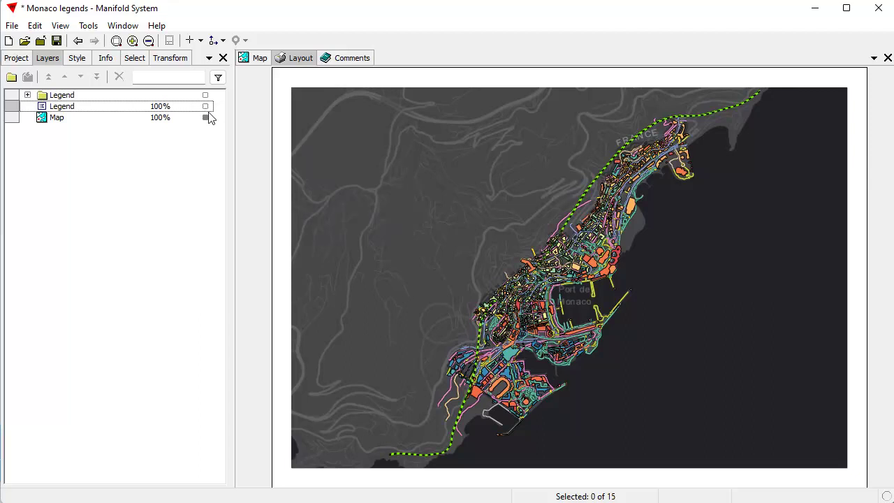
{"action": "left_click", "coordinate": [206, 107]}
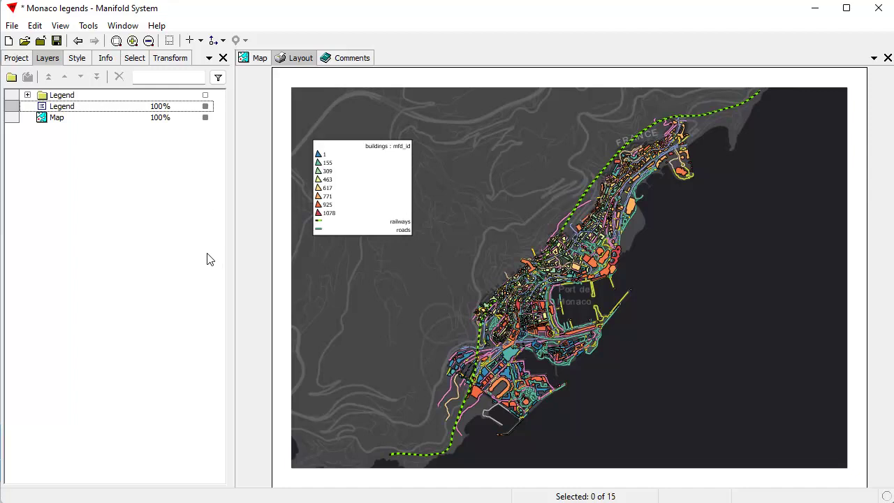
{"action": "left_click", "coordinate": [206, 107]}
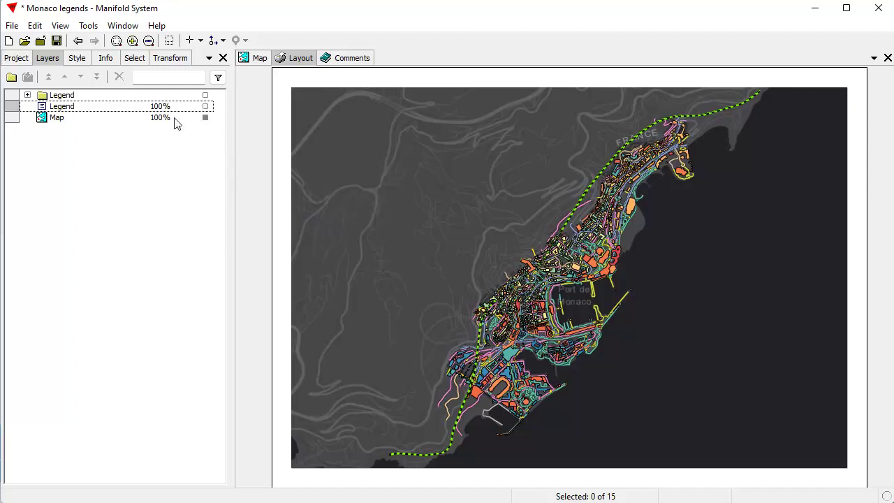
{"action": "left_click", "coordinate": [206, 95]}
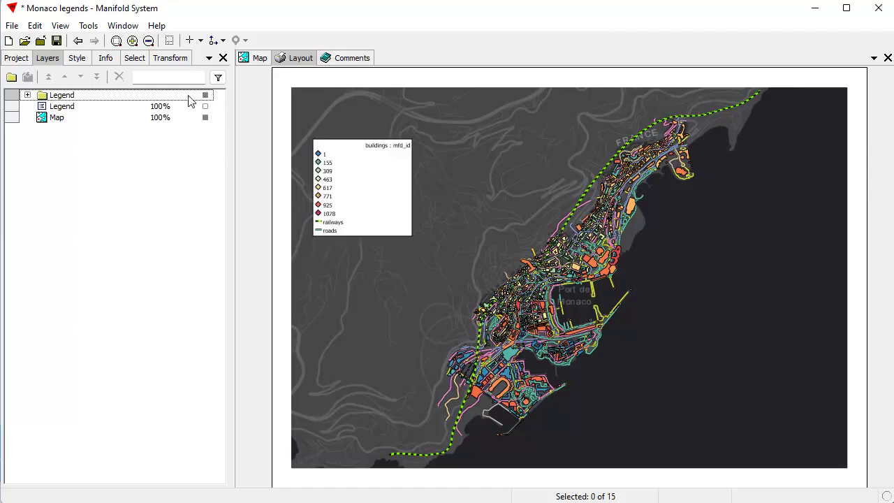
{"action": "left_click", "coordinate": [28, 95]}
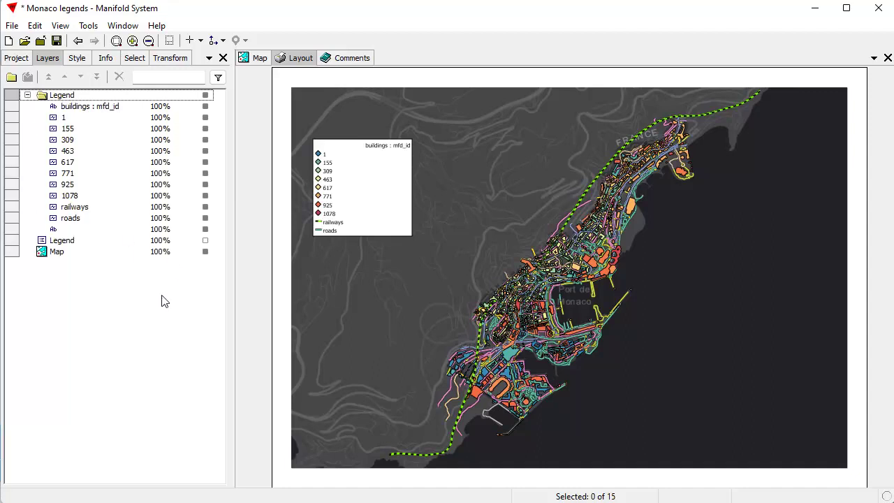